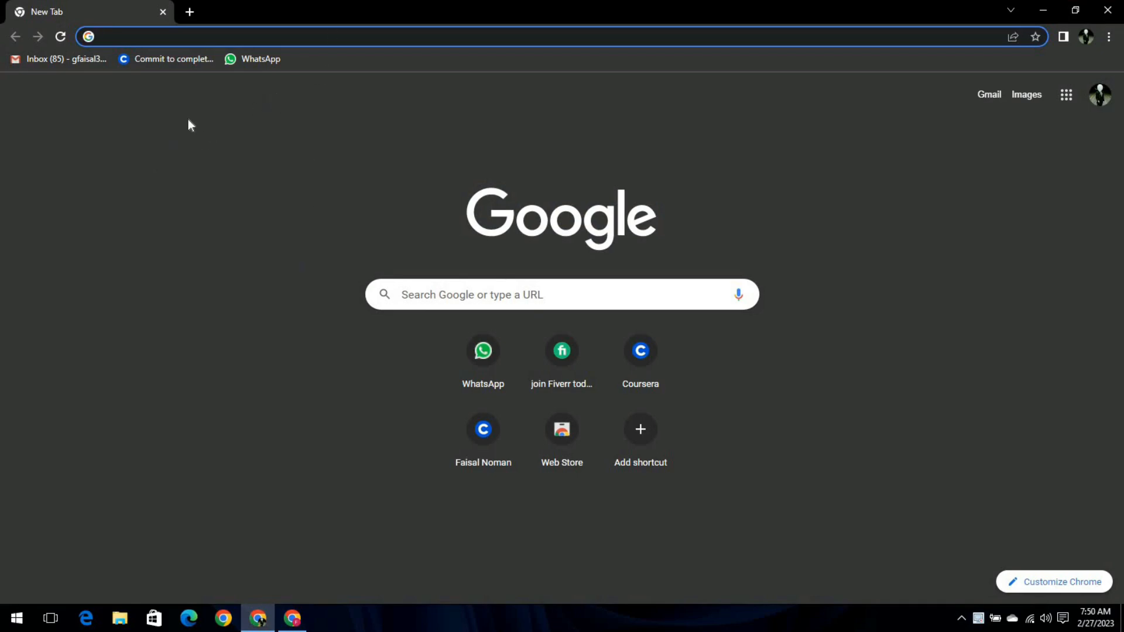
Search Google for 'canva' from Chrome's address bar.
{"action": "type", "text": "canva"}
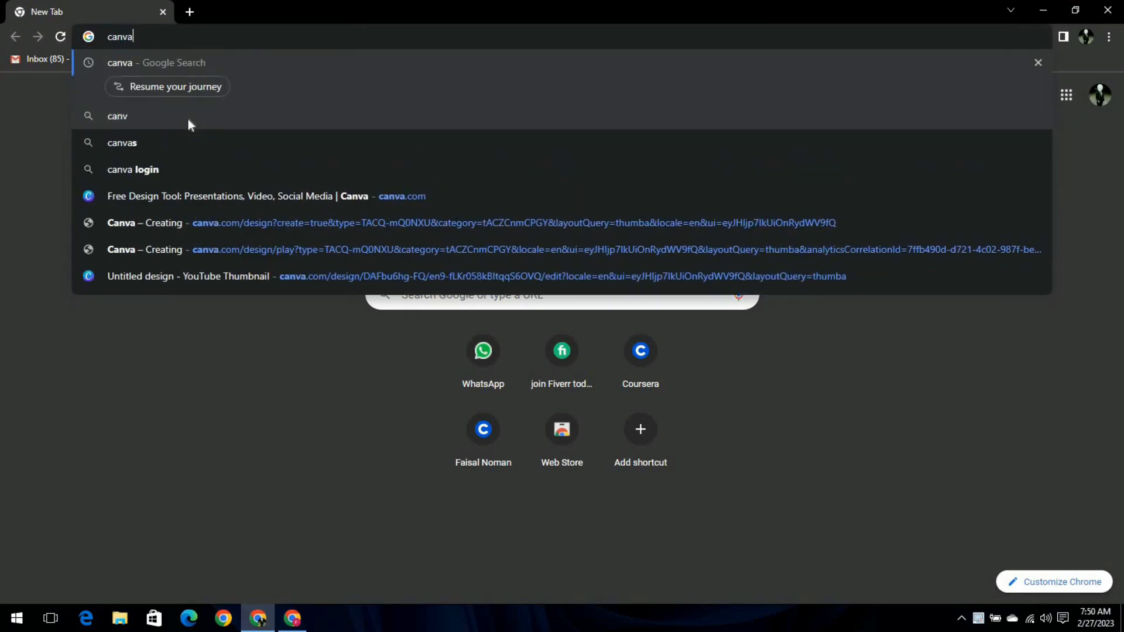
{"action": "key", "text": "Return"}
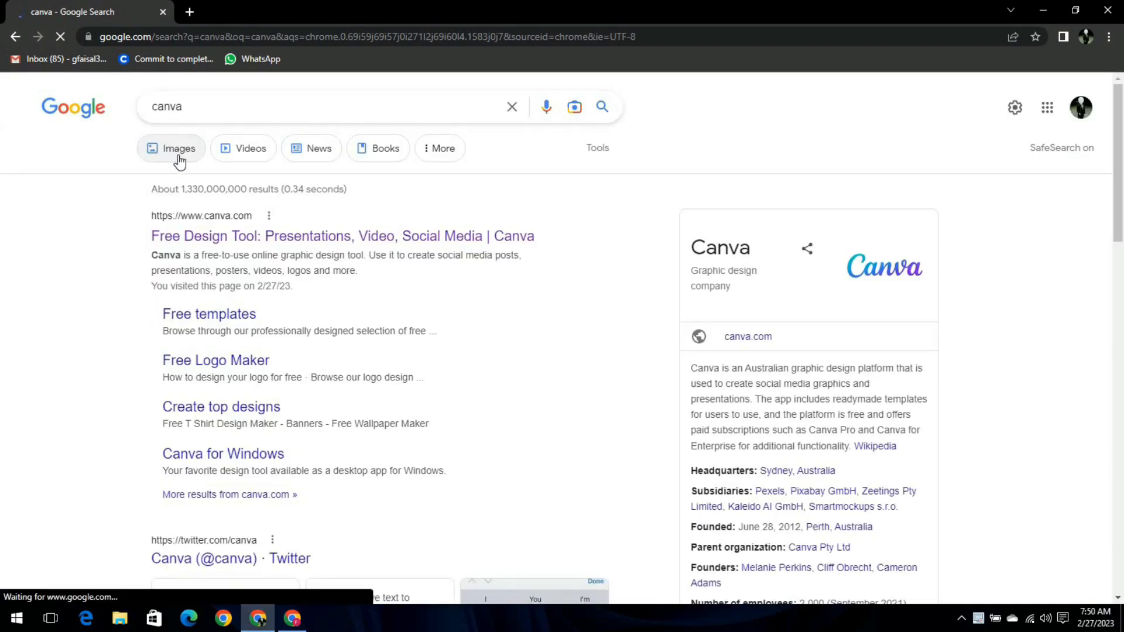
Open canva.com from the search results and browse the Recent designs on the home page.
{"action": "left_click", "coordinate": [199, 238]}
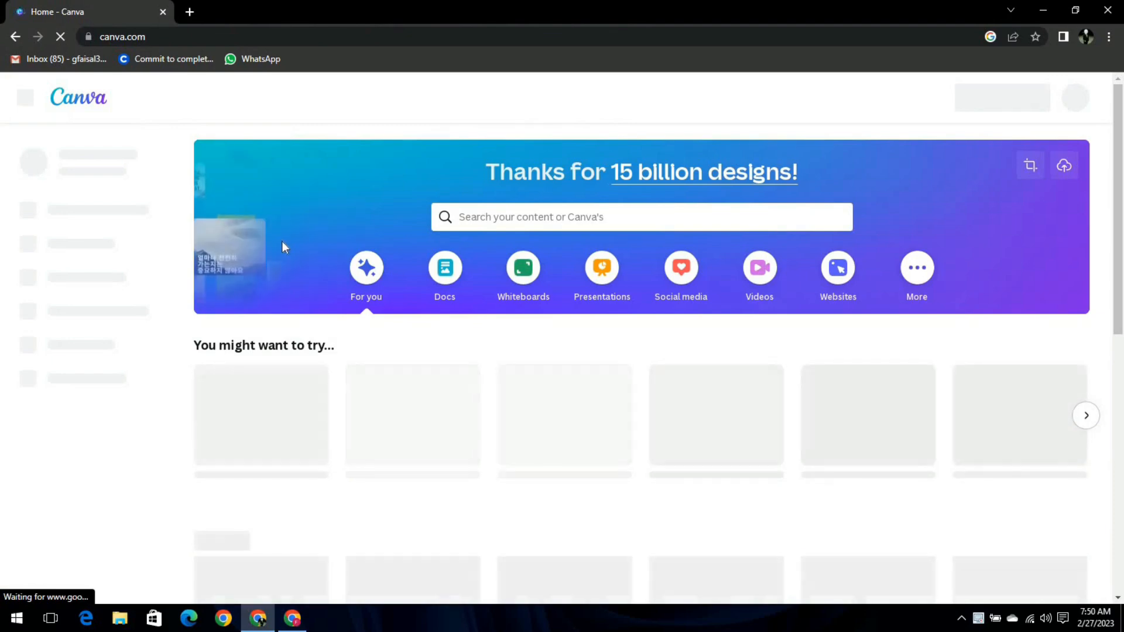
{"action": "scroll", "coordinate": [283, 242], "scroll_direction": "down", "scroll_amount": 1}
{"action": "scroll", "coordinate": [283, 241], "scroll_direction": "up", "scroll_amount": 1}
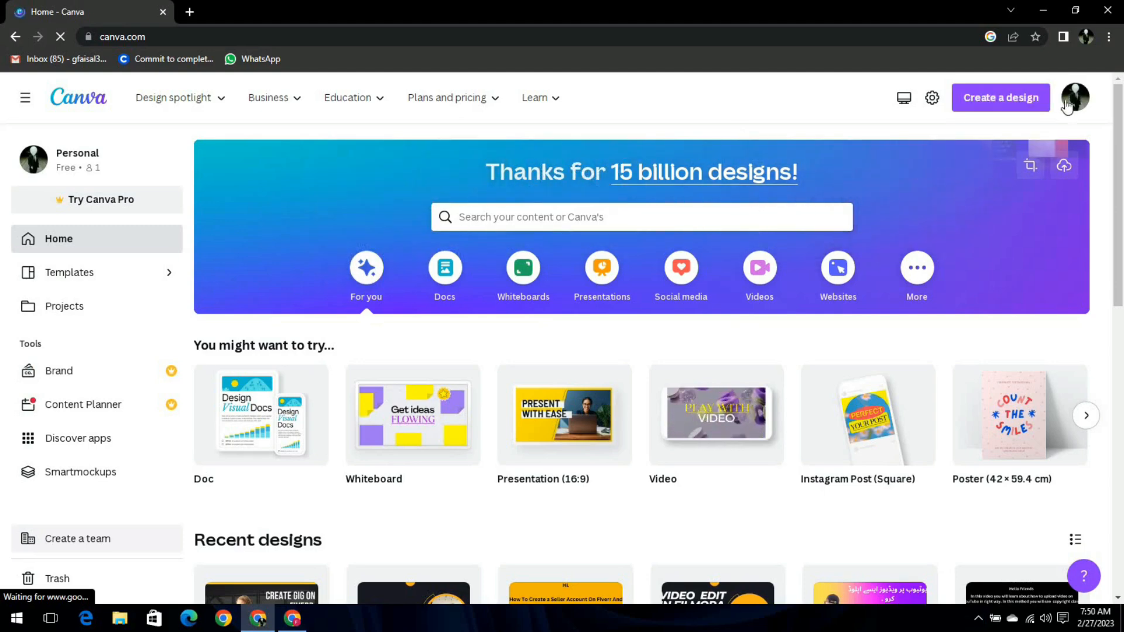
{"action": "scroll", "coordinate": [544, 314], "scroll_direction": "down", "scroll_amount": 3}
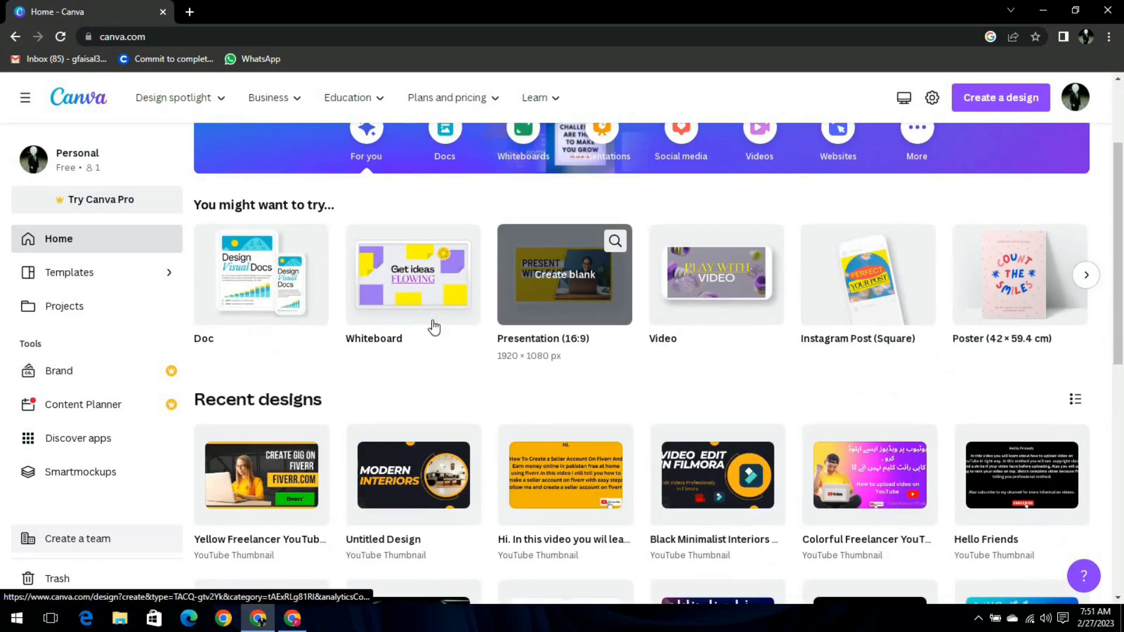
{"action": "scroll", "coordinate": [703, 316], "scroll_direction": "down", "scroll_amount": 4}
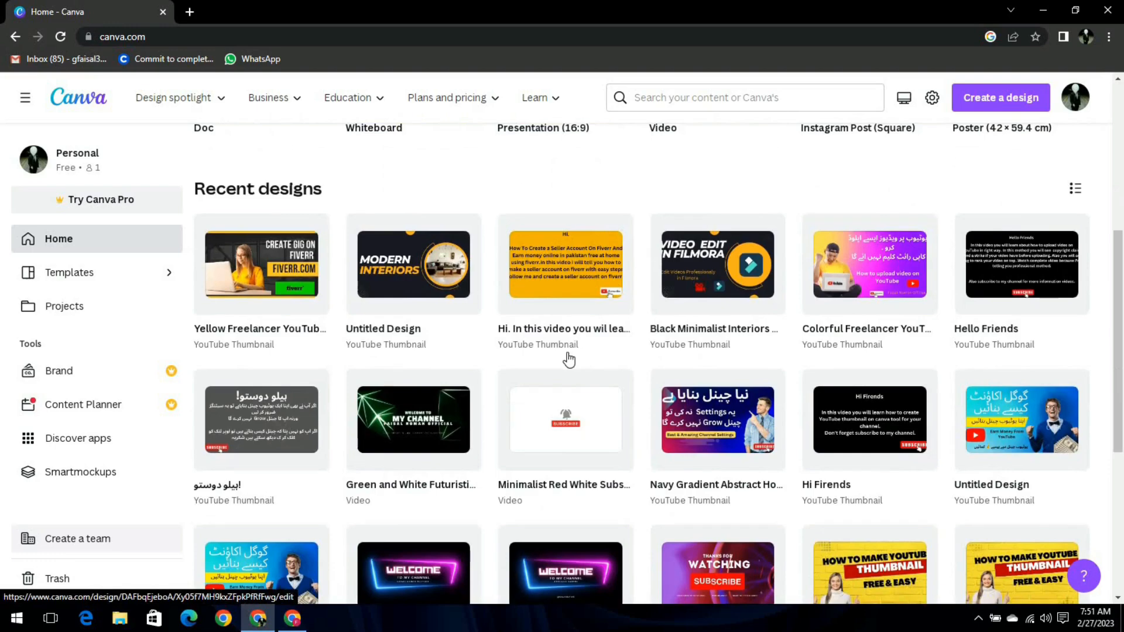
{"action": "scroll", "coordinate": [567, 358], "scroll_direction": "up", "scroll_amount": 5}
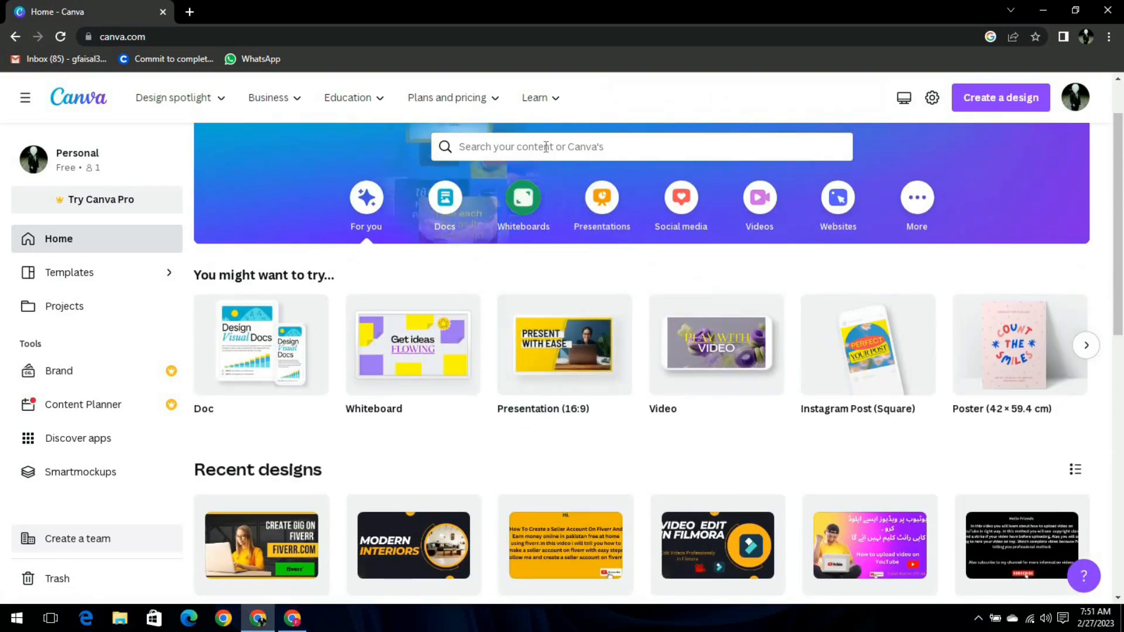
Search Canva's templates for 'youtube thumbnails'.
{"action": "left_click", "coordinate": [546, 146]}
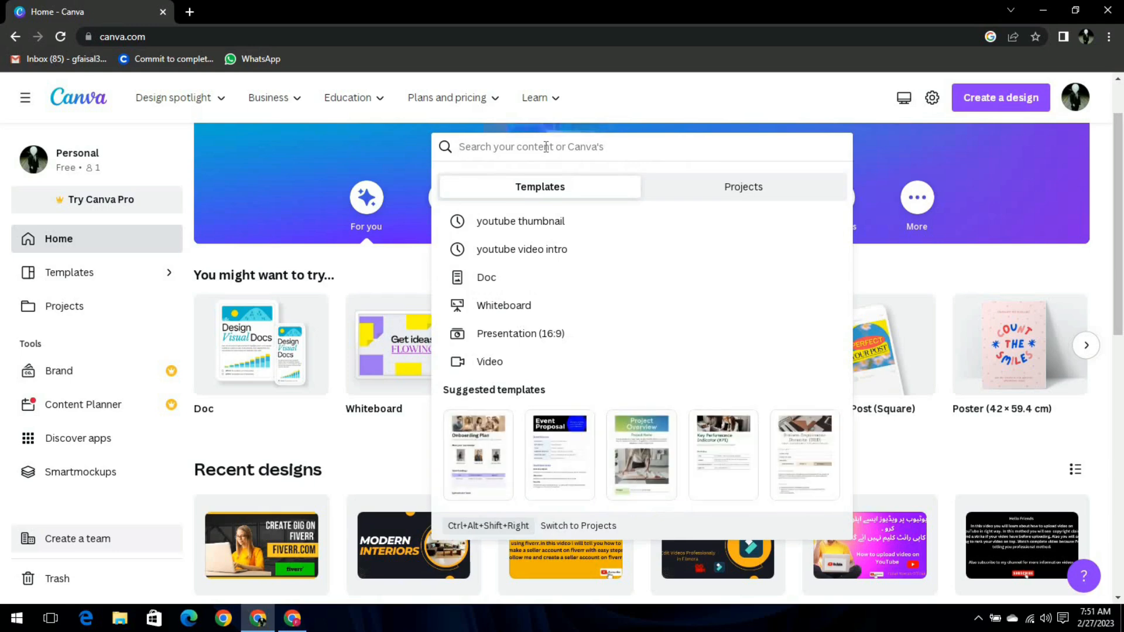
{"action": "type", "text": "youtube"}
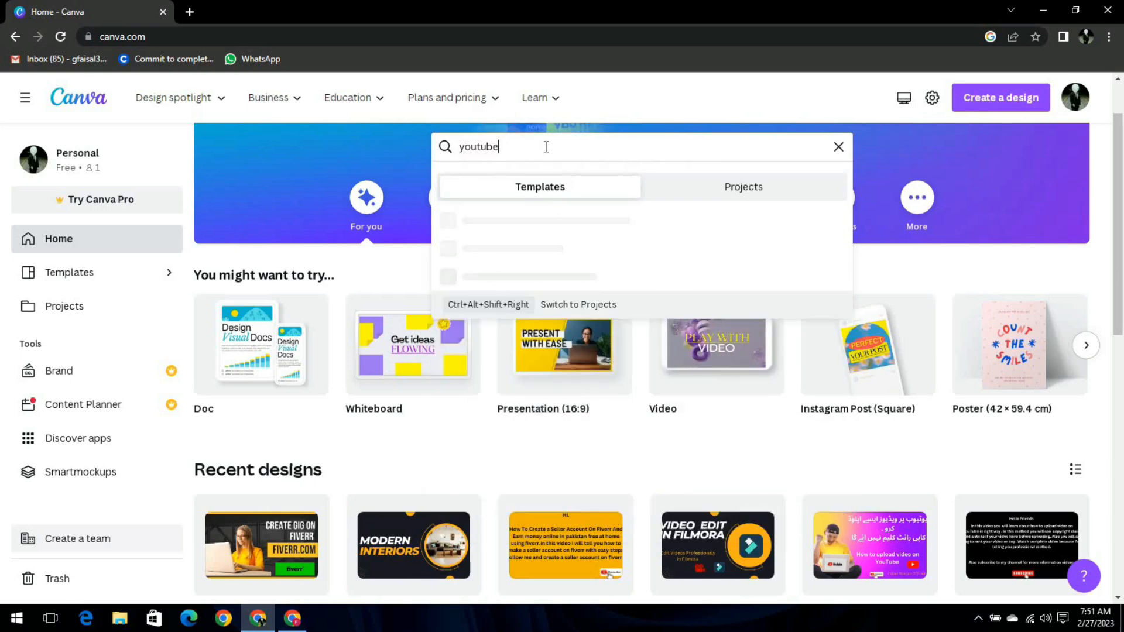
{"action": "type", "text": " thumbnails"}
{"action": "key", "text": "Return"}
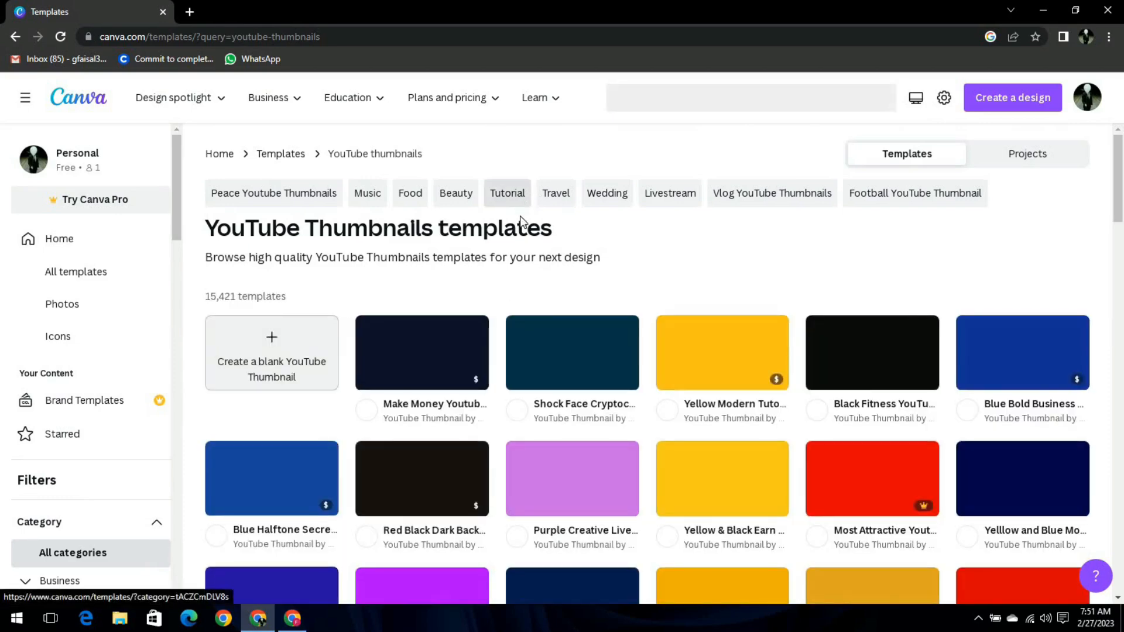
Choose the Colorful Freelancer thumbnail template and start customizing a copy.
{"action": "scroll", "coordinate": [520, 216], "scroll_direction": "down", "scroll_amount": 2}
{"action": "scroll", "coordinate": [514, 246], "scroll_direction": "down", "scroll_amount": 1}
{"action": "scroll", "coordinate": [550, 305], "scroll_direction": "down", "scroll_amount": 2}
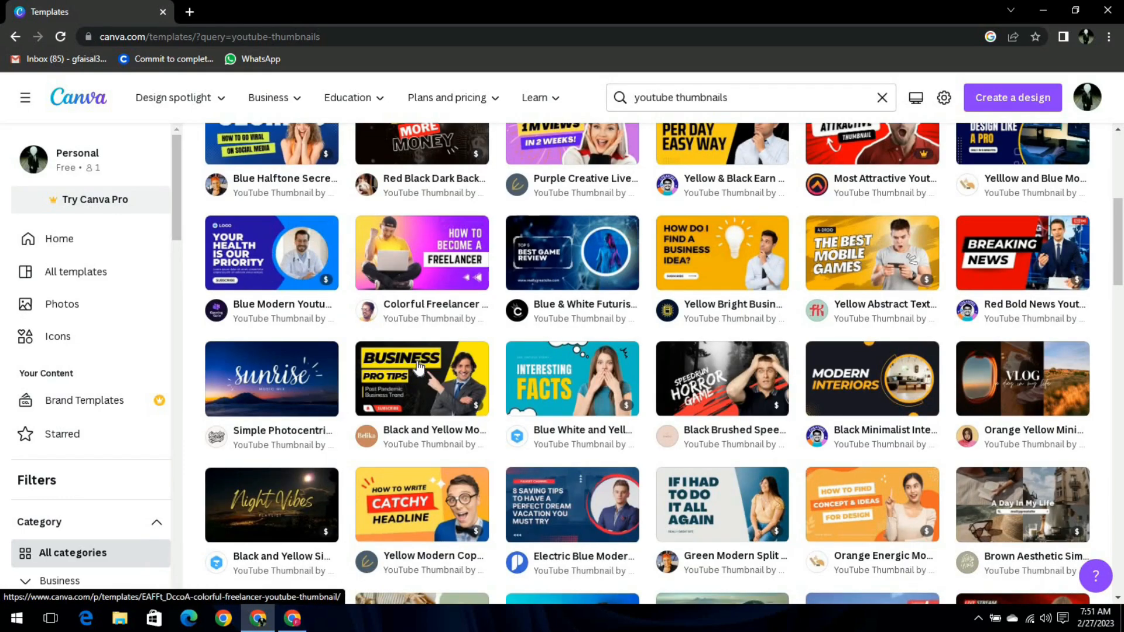
{"action": "left_click", "coordinate": [394, 261]}
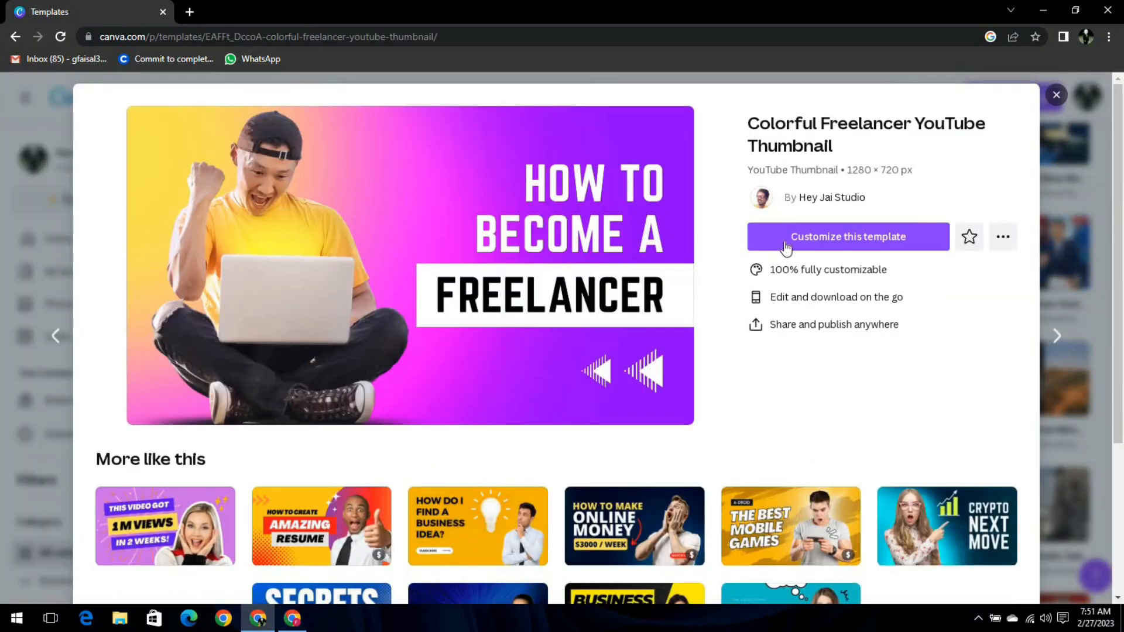
{"action": "left_click", "coordinate": [852, 238]}
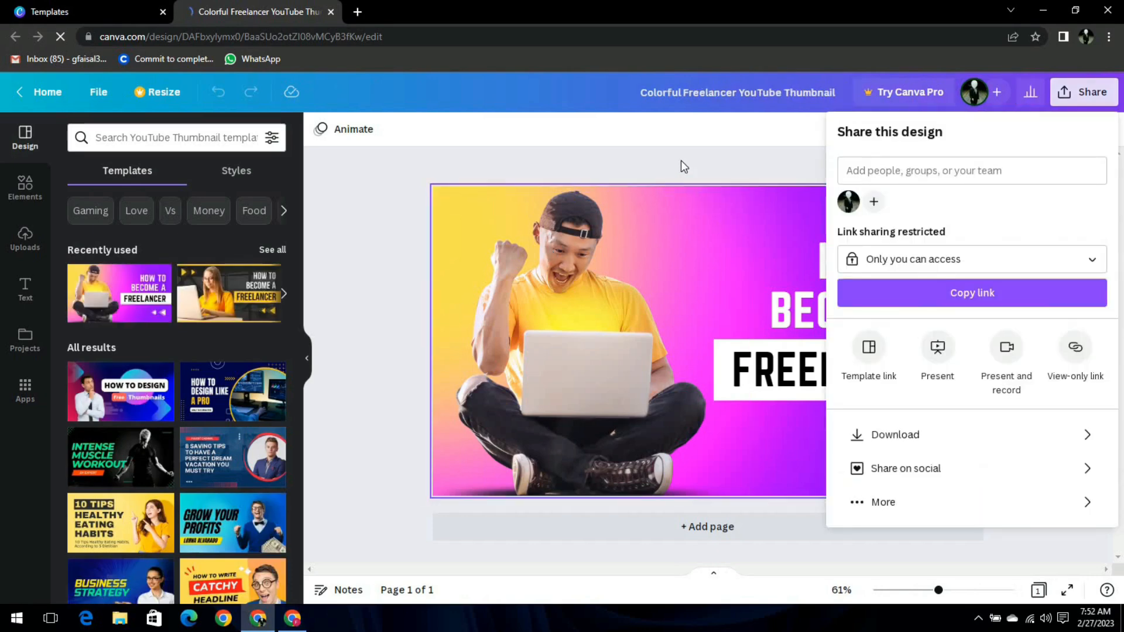
Shrink the person photo and reposition it on the thumbnail.
{"action": "left_click", "coordinate": [764, 122]}
{"action": "left_click", "coordinate": [583, 311]}
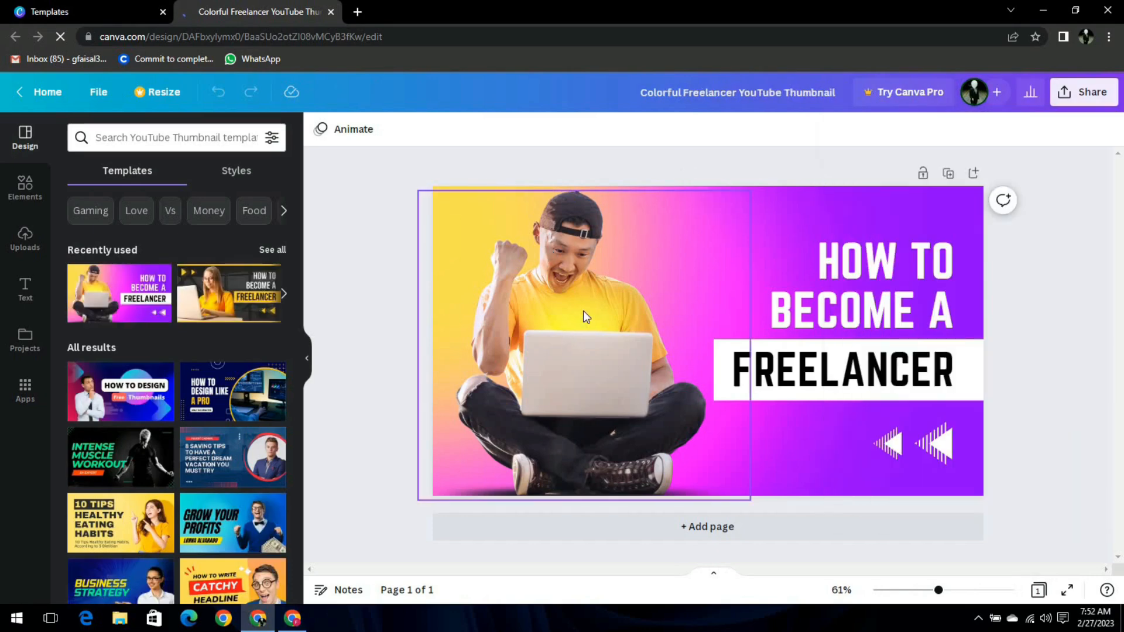
{"action": "left_click_drag", "start_coordinate": [596, 349], "coordinate": [559, 343]}
{"action": "left_click_drag", "start_coordinate": [693, 468], "coordinate": [632, 410]}
{"action": "left_click_drag", "start_coordinate": [516, 339], "coordinate": [550, 358]}
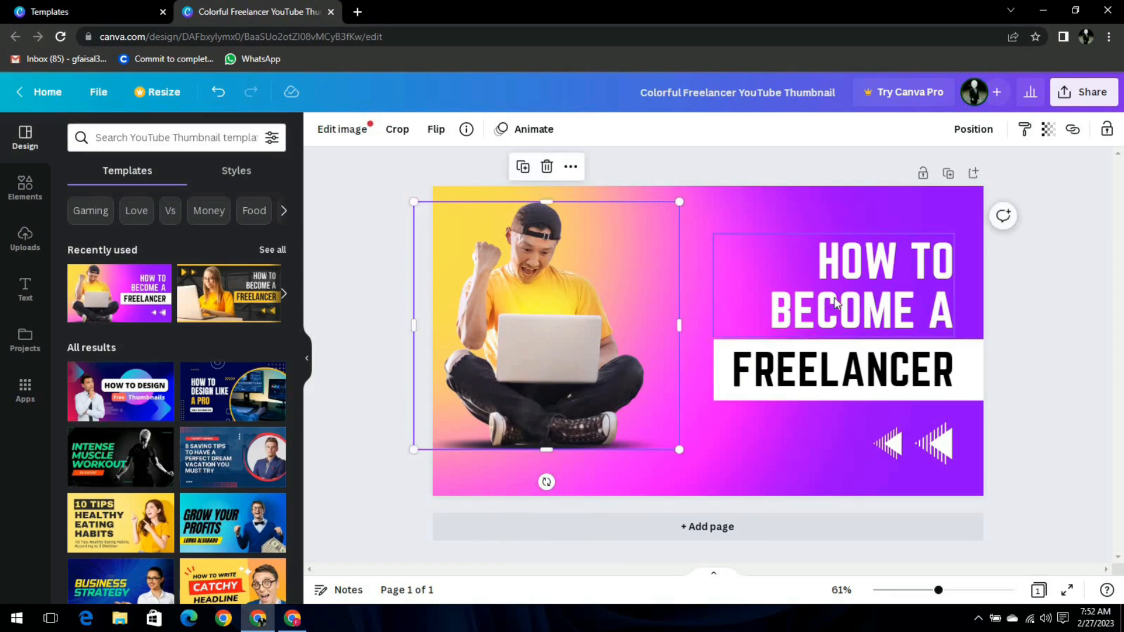
Delete the 'HOW TO BECOME A' heading.
{"action": "left_click", "coordinate": [855, 302]}
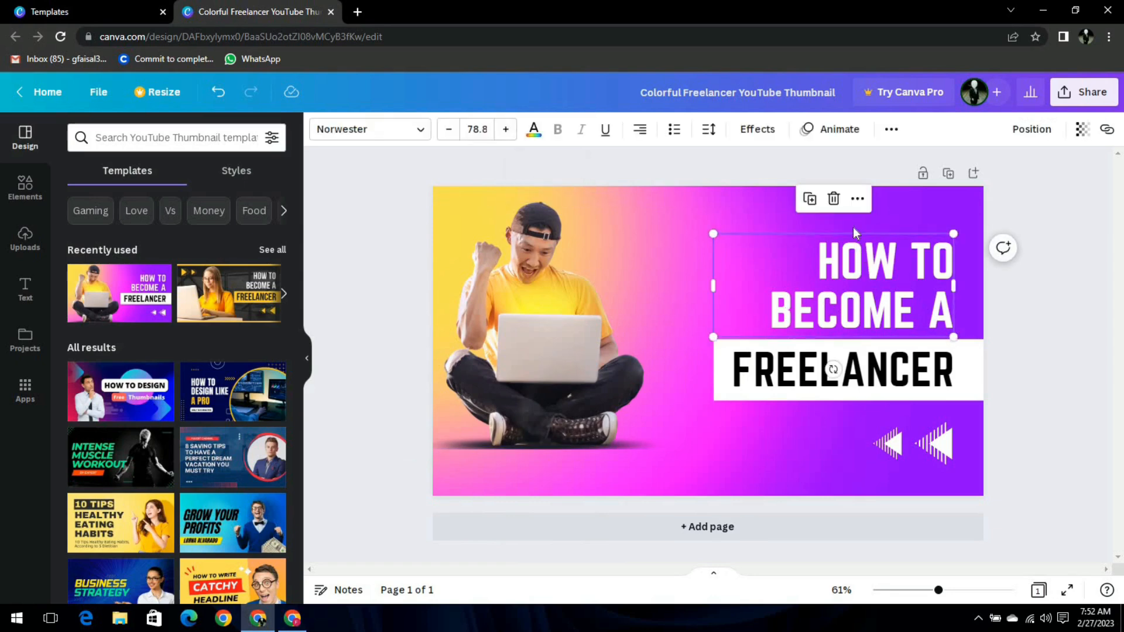
{"action": "left_click", "coordinate": [832, 199]}
{"action": "left_click", "coordinate": [25, 287]}
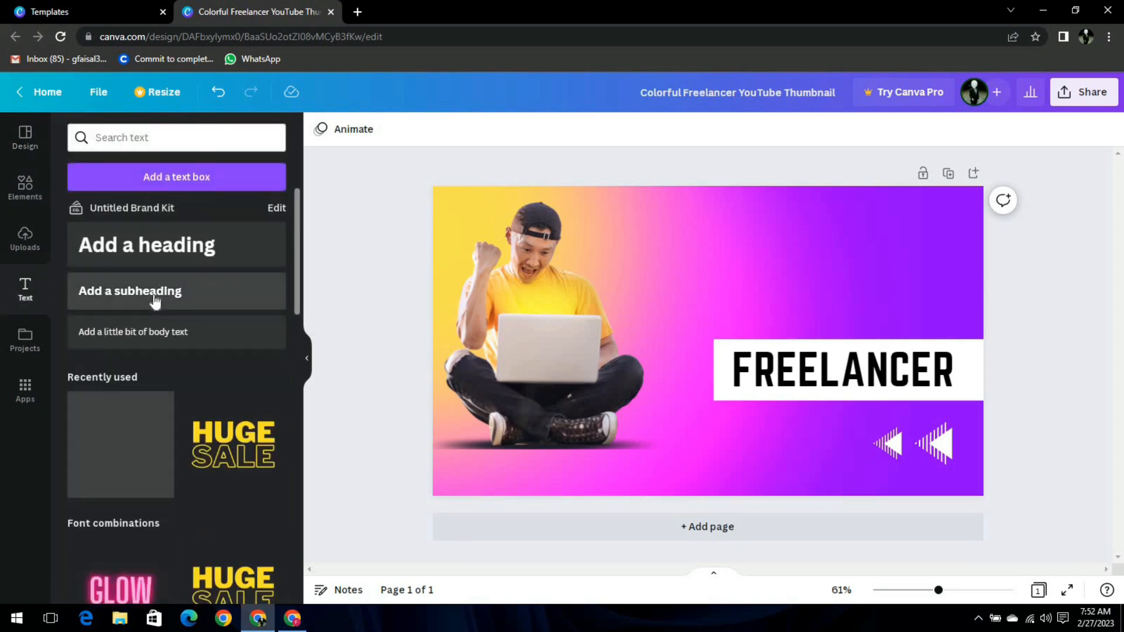
Add a non-bold subheading at the upper right reading 'How to use canva professionally'.
{"action": "left_click", "coordinate": [155, 299]}
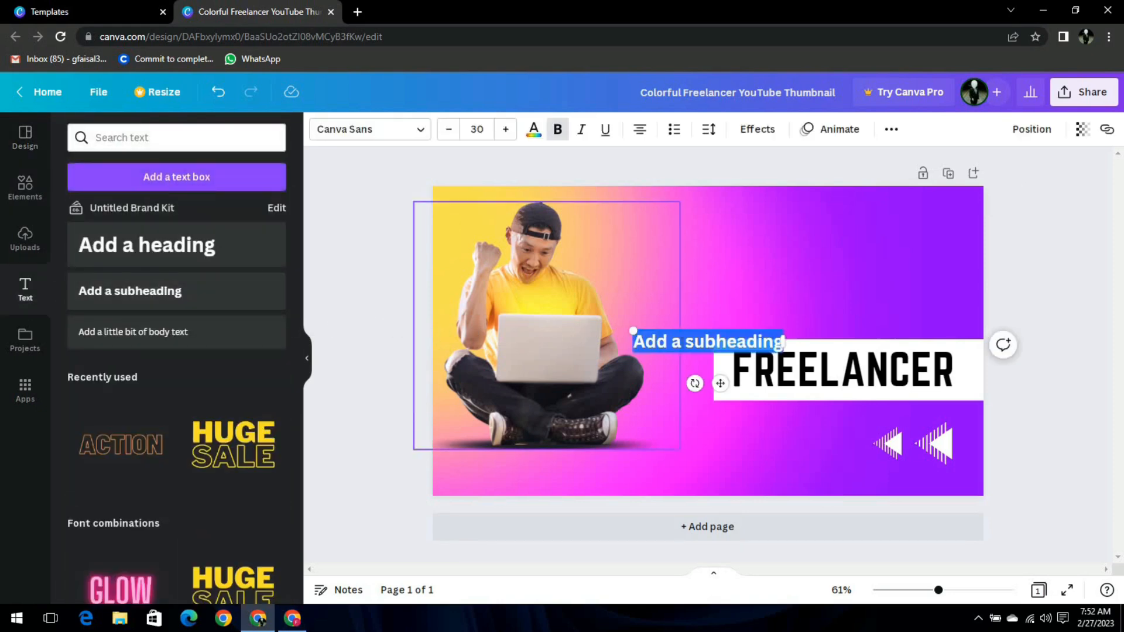
{"action": "left_click_drag", "start_coordinate": [721, 382], "coordinate": [768, 274]}
{"action": "left_click", "coordinate": [784, 237]}
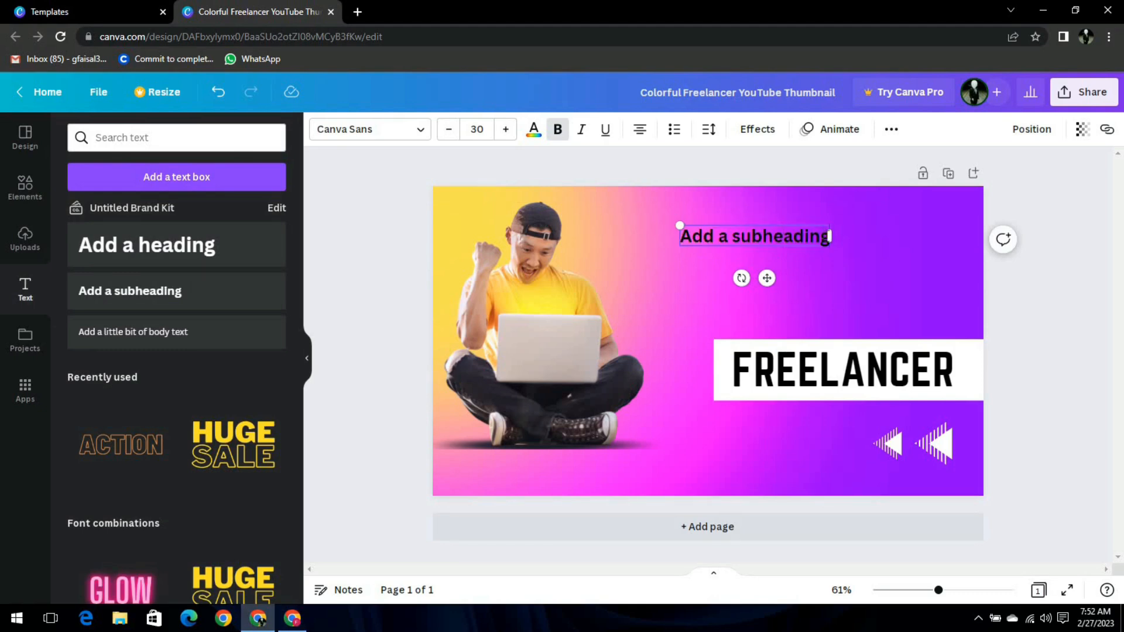
{"action": "key", "text": "BackSpace"}
{"action": "key", "text": "BackSpace"}
{"action": "key", "text": "BackSpace"}
{"action": "key", "text": "BackSpace"}
{"action": "key", "text": "BackSpace"}
{"action": "key", "text": "BackSpace"}
{"action": "key", "text": "BackSpace"}
{"action": "key", "text": "BackSpace"}
{"action": "key", "text": "BackSpace"}
{"action": "key", "text": "BackSpace"}
{"action": "key", "text": "BackSpace"}
{"action": "key", "text": "BackSpace"}
{"action": "key", "text": "BackSpace"}
{"action": "key", "text": "BackSpace"}
{"action": "key", "text": "BackSpace"}
{"action": "key", "text": "BackSpace"}
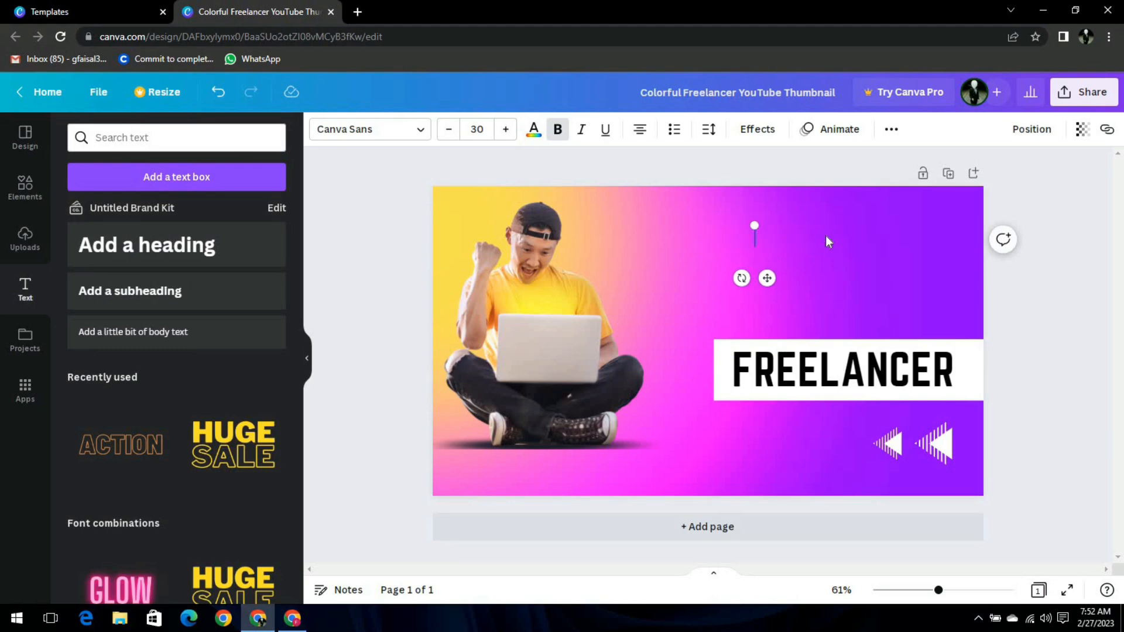
{"action": "key", "text": "ctrl+b"}
{"action": "type", "text": "How to u"}
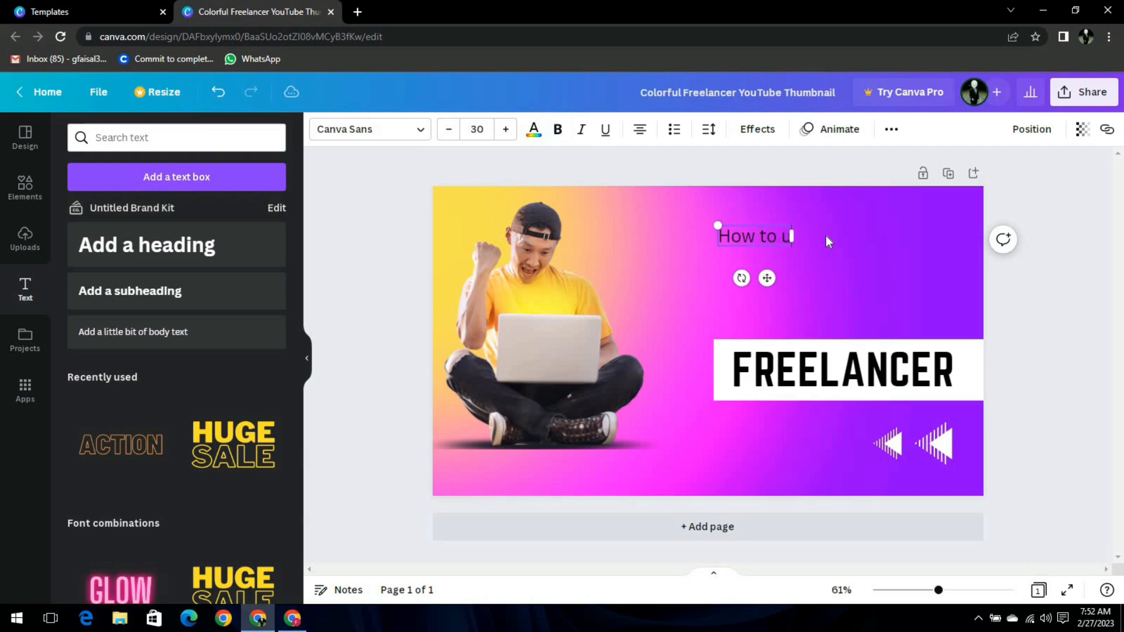
{"action": "type", "text": "se carva"}
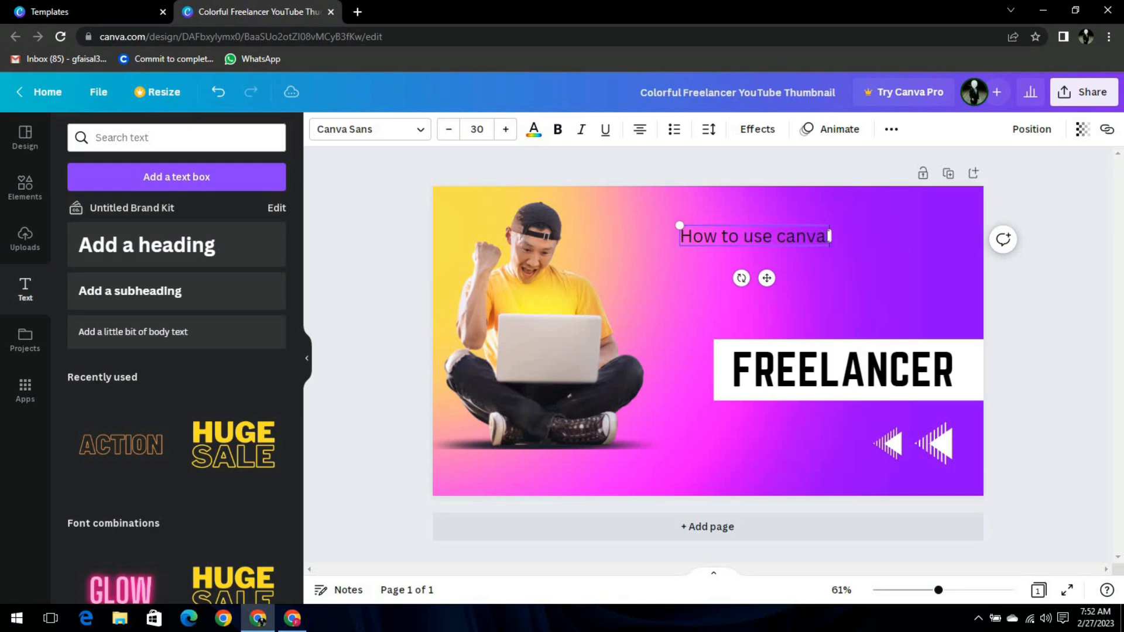
{"action": "type", "text": " prof"}
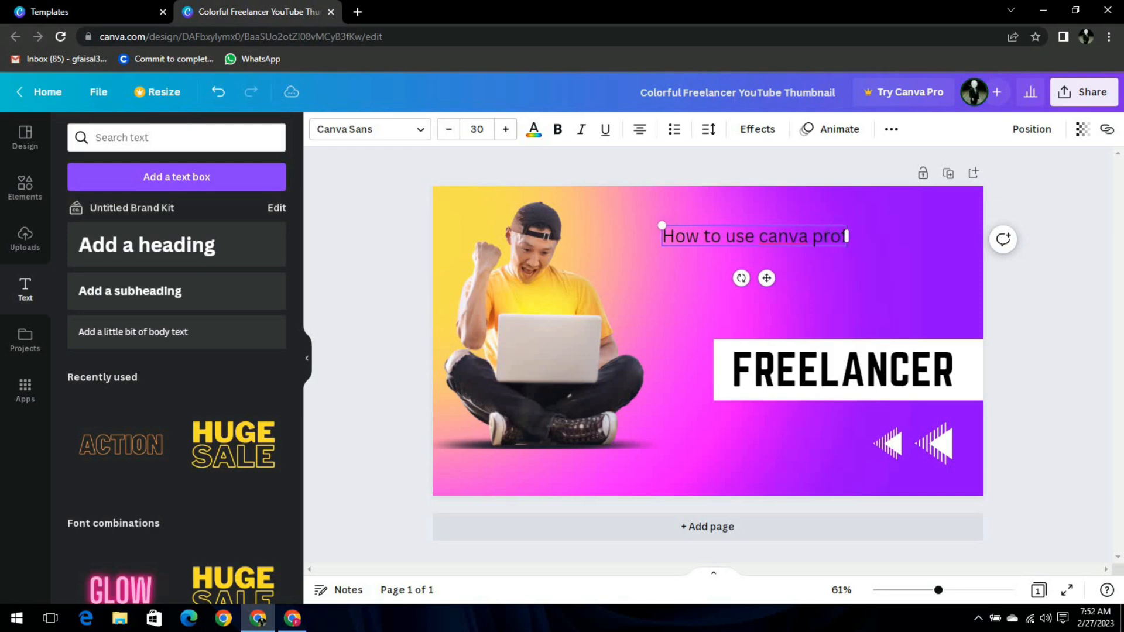
{"action": "type", "text": "essionally"}
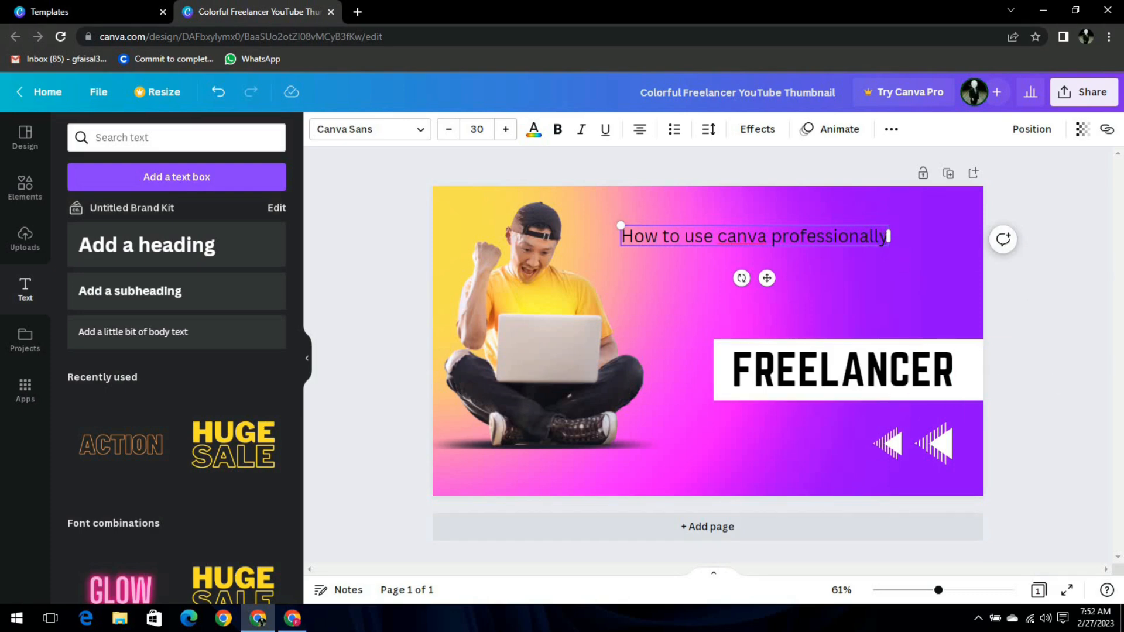
{"action": "left_click_drag", "start_coordinate": [613, 243], "coordinate": [794, 261]}
{"action": "left_click", "coordinate": [847, 252]}
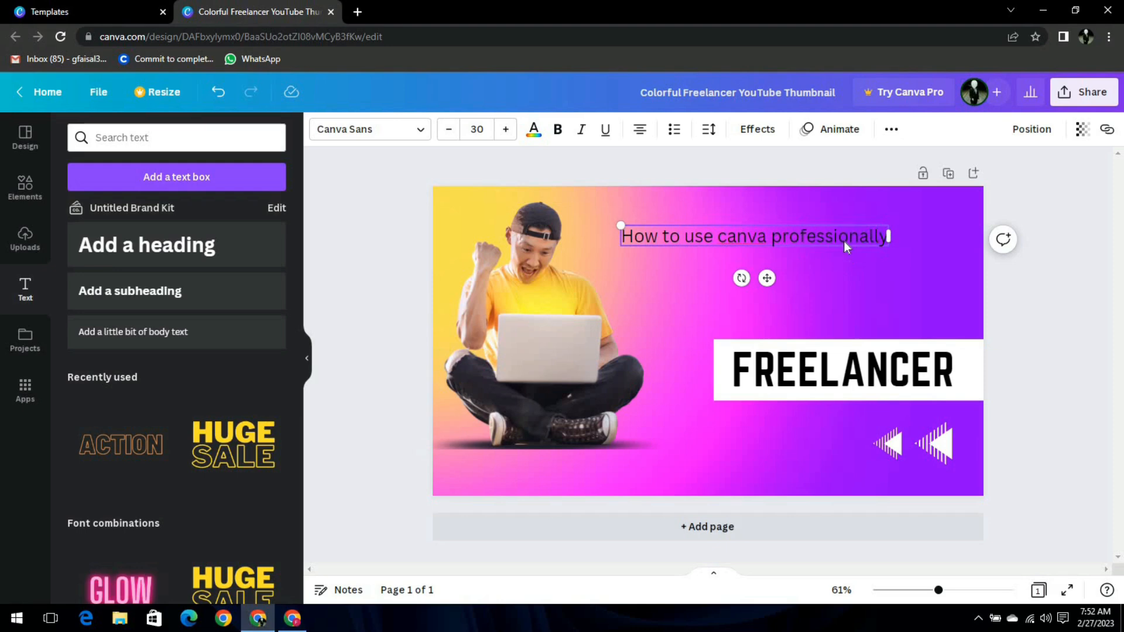
{"action": "left_click", "coordinate": [845, 236]}
Make the subheading bold, increase its font size and colour it black.
{"action": "left_click", "coordinate": [557, 133]}
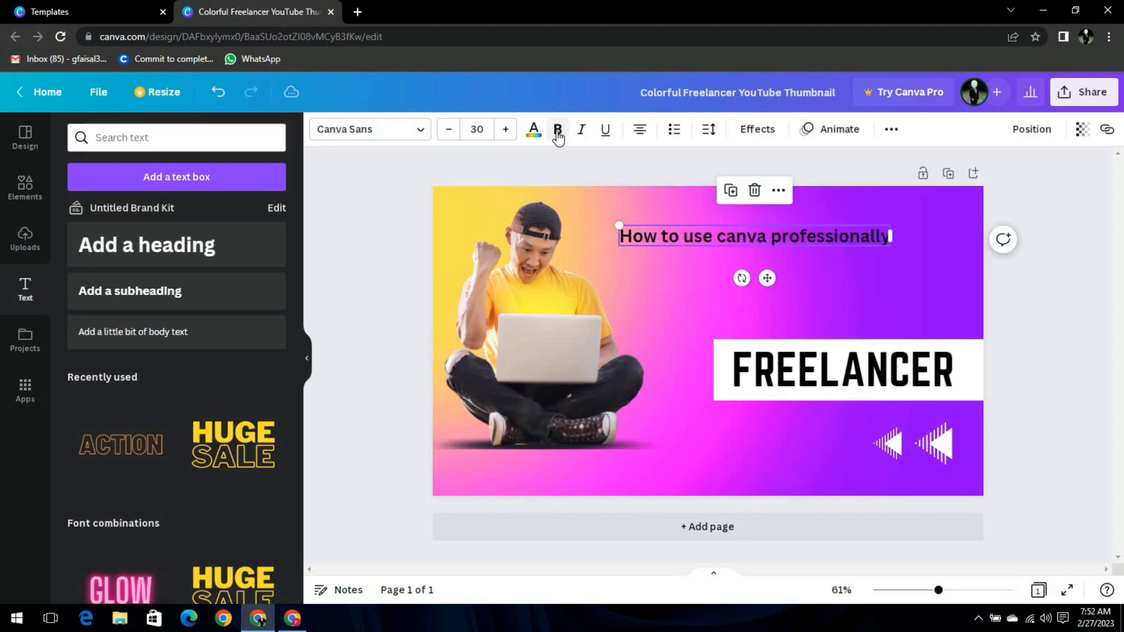
{"action": "left_click", "coordinate": [506, 131]}
{"action": "left_click", "coordinate": [506, 131]}
{"action": "left_click", "coordinate": [506, 130]}
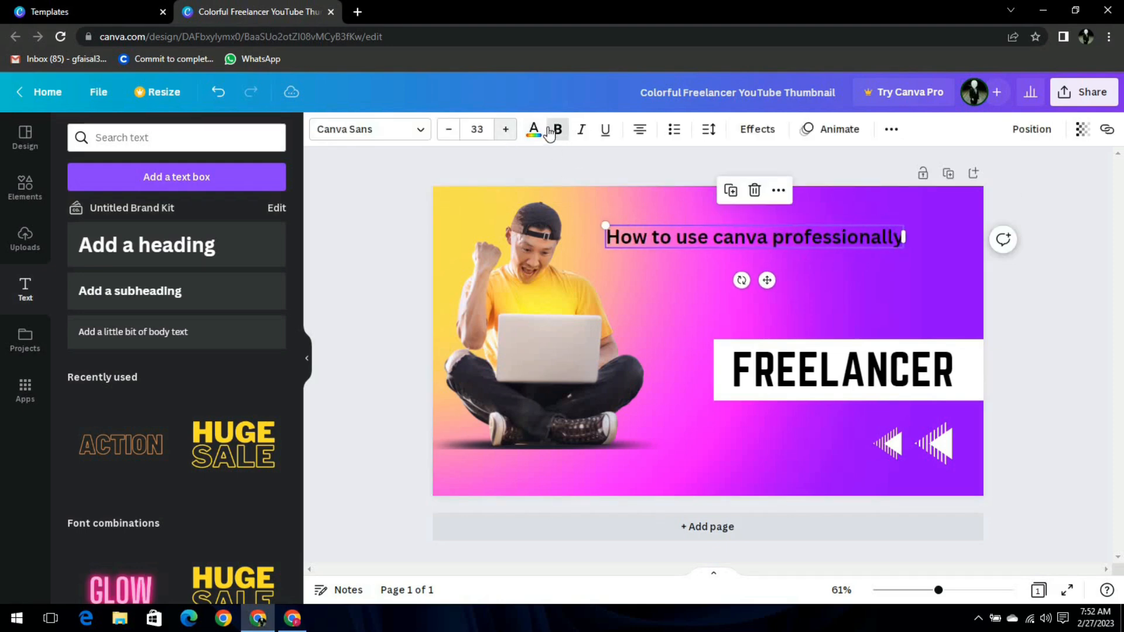
{"action": "left_click", "coordinate": [535, 133]}
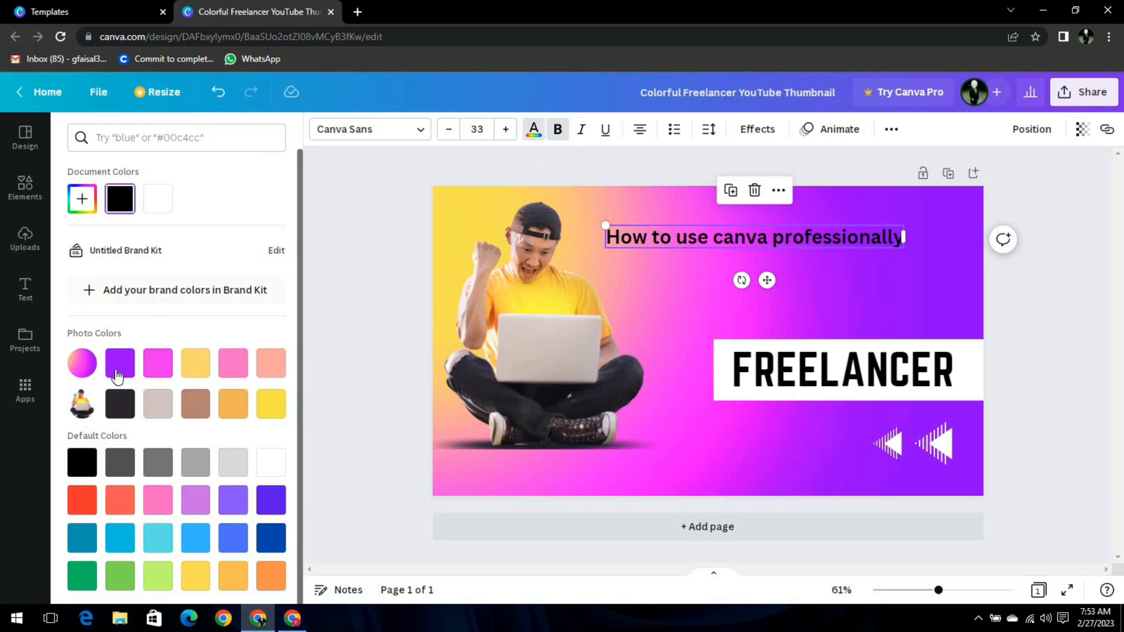
{"action": "left_click", "coordinate": [120, 371]}
{"action": "left_click", "coordinate": [125, 406]}
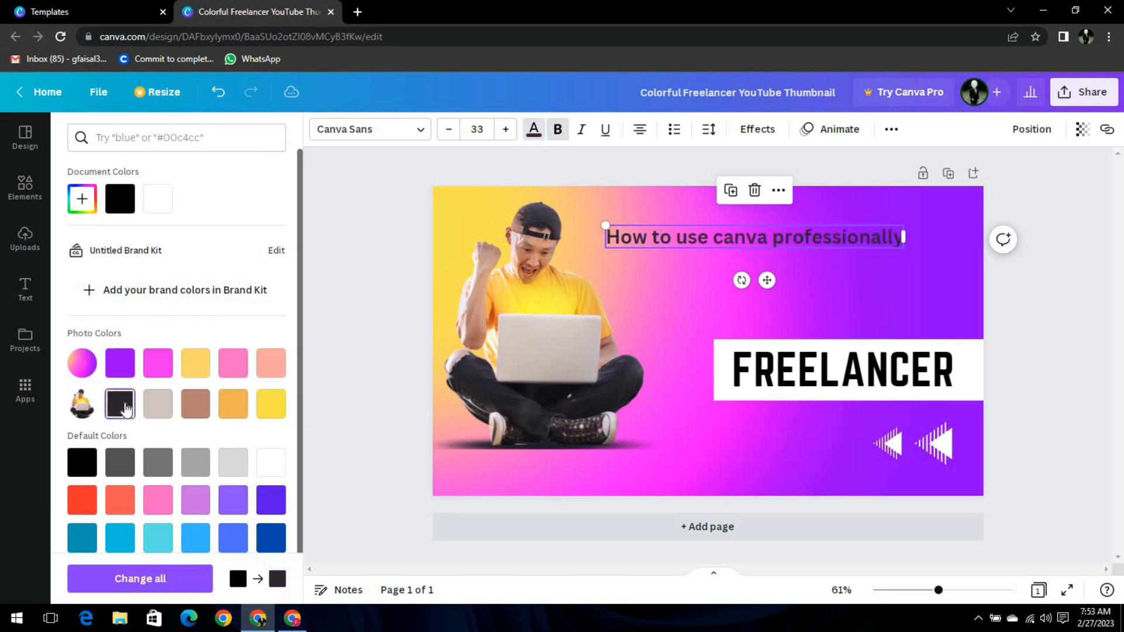
{"action": "left_click", "coordinate": [120, 201]}
Move the subheading near the top right, enlarge it to 37.8 and underline it.
{"action": "mouse_move", "coordinate": [793, 270]}
{"action": "left_mouse_down"}
{"action": "mouse_move", "coordinate": [816, 263]}
{"action": "mouse_move", "coordinate": [789, 266]}
{"action": "left_mouse_up"}
{"action": "left_click_drag", "start_coordinate": [656, 218], "coordinate": [615, 198]}
{"action": "left_click", "coordinate": [605, 130]}
{"action": "left_click", "coordinate": [812, 289]}
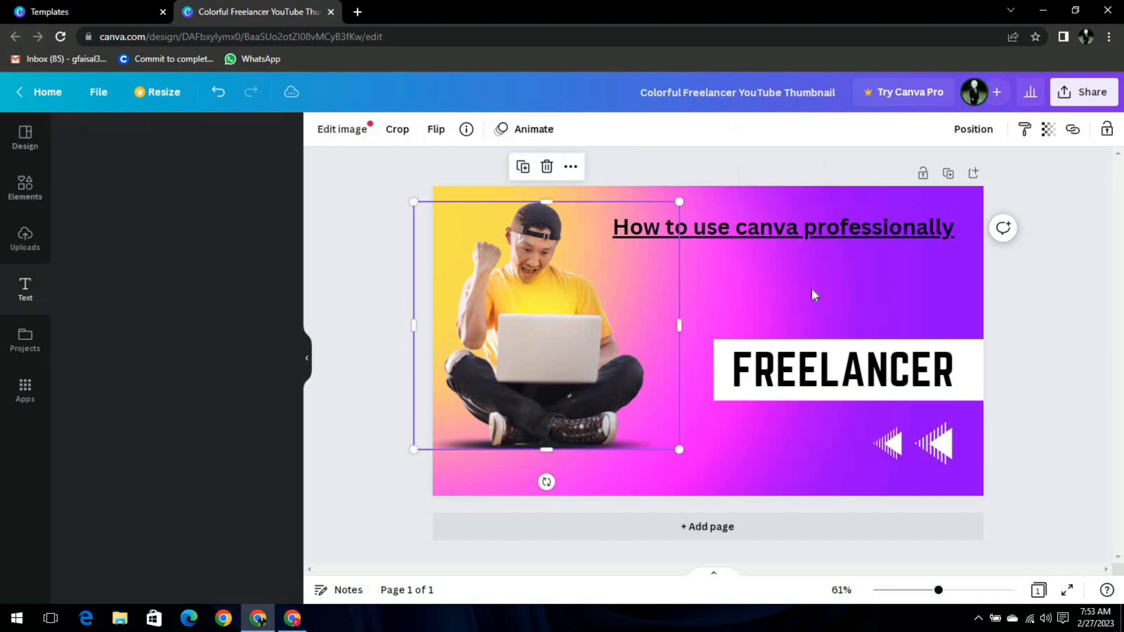
Replace the FREELANCER heading text with 'CANVA PRO'.
{"action": "left_click", "coordinate": [847, 378]}
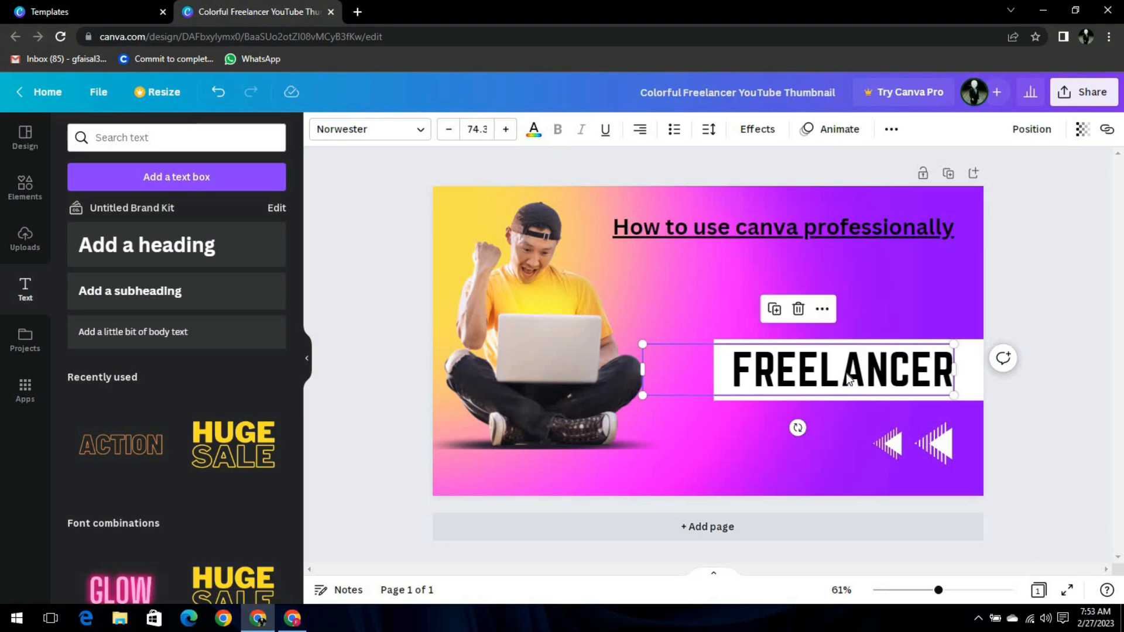
{"action": "double_click", "coordinate": [877, 378]}
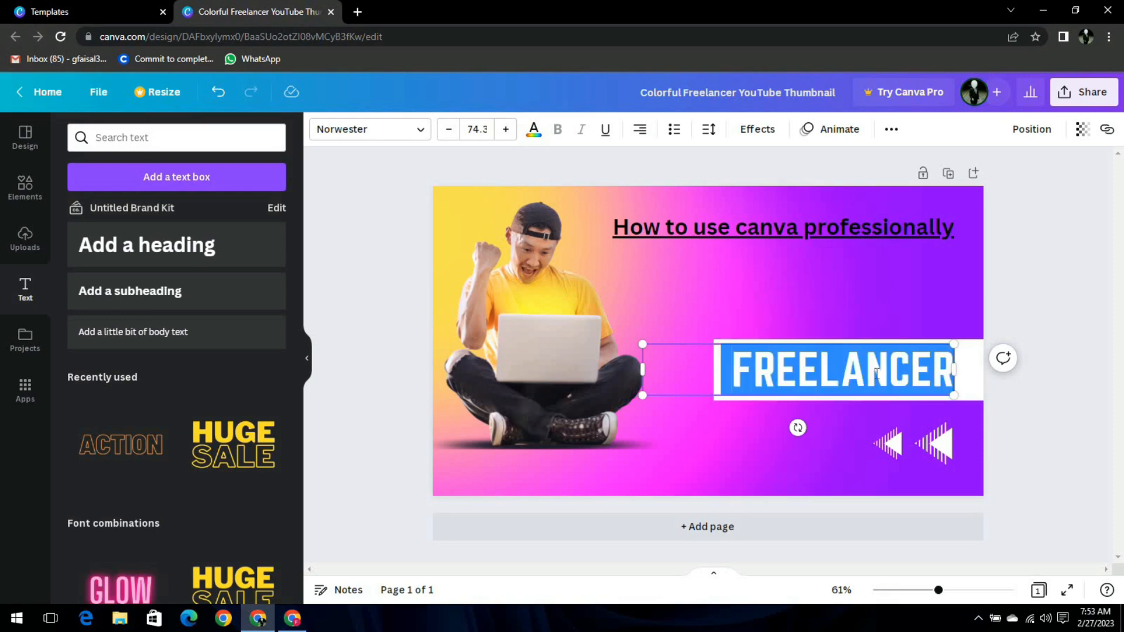
{"action": "type", "text": "CAN"}
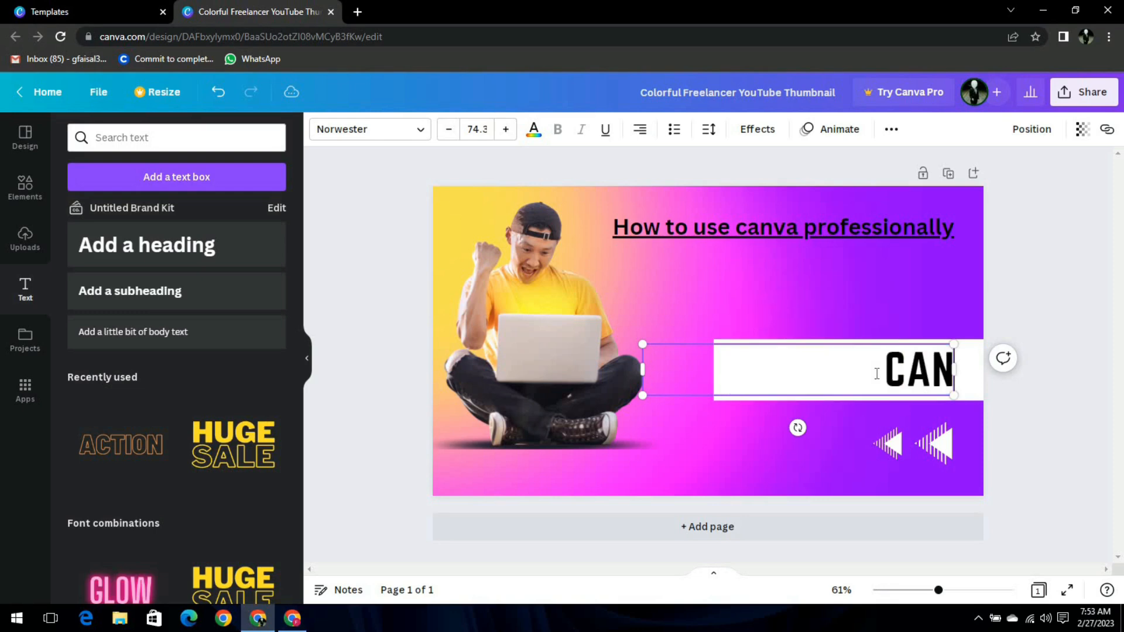
{"action": "type", "text": "VA"}
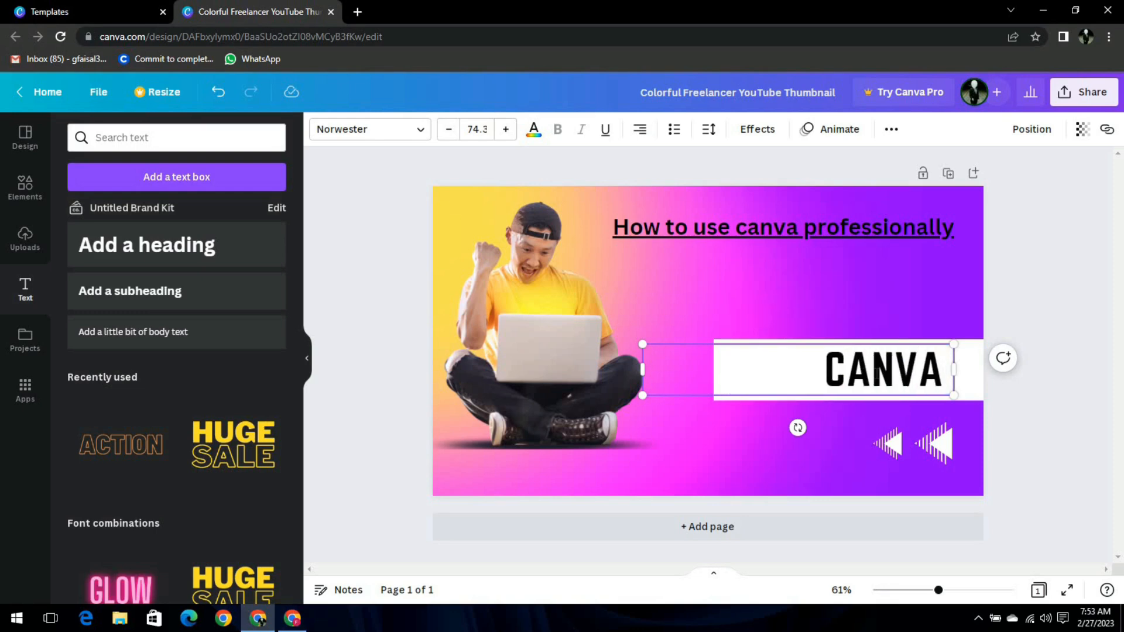
{"action": "type", "text": " PRO"}
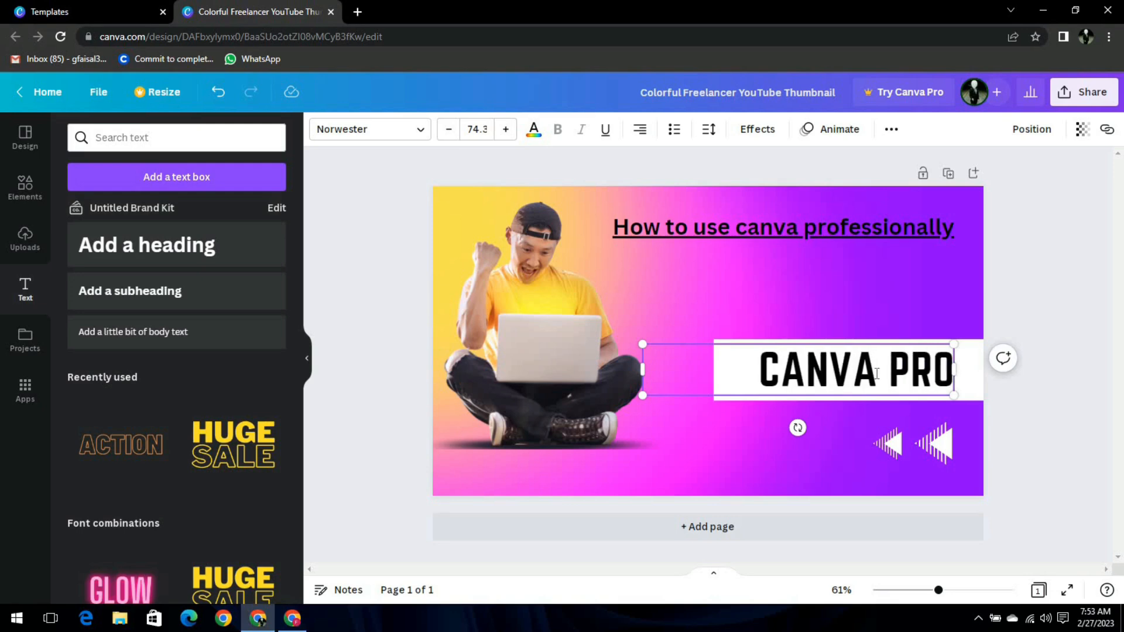
{"action": "left_click", "coordinate": [825, 315]}
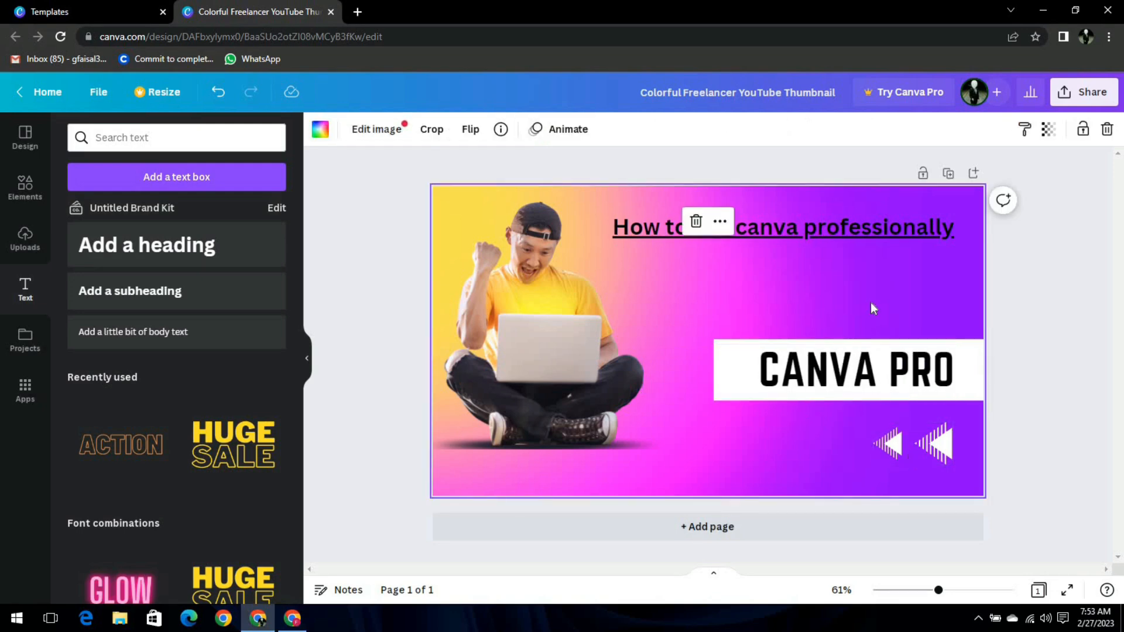
Delete both striped arrow shapes from the thumbnail.
{"action": "left_click", "coordinate": [878, 380]}
{"action": "left_click", "coordinate": [967, 376]}
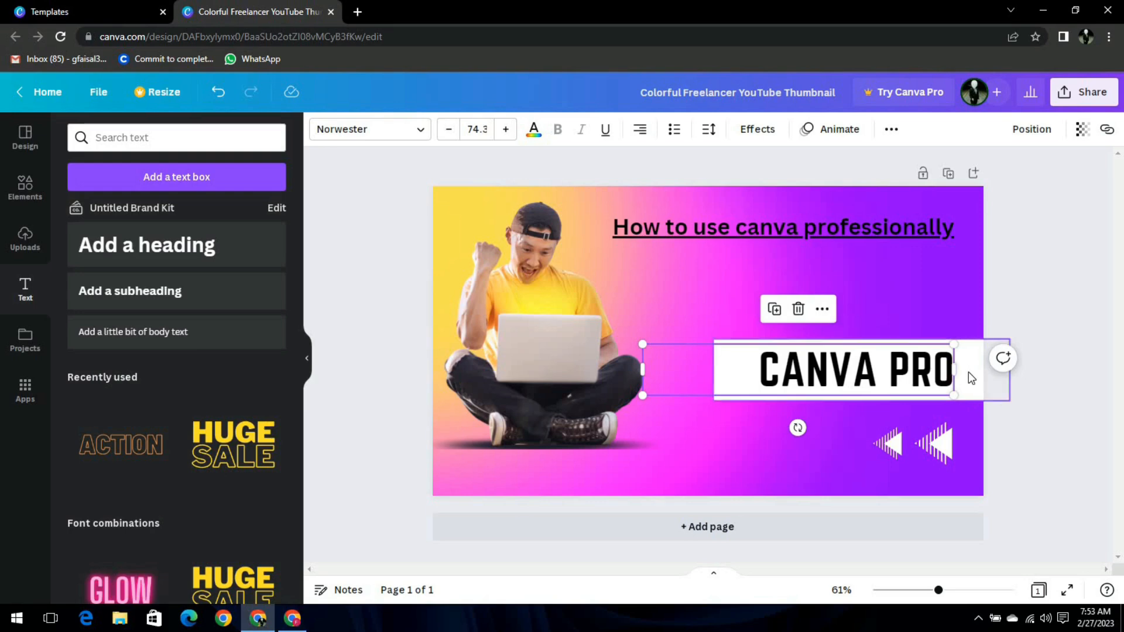
{"action": "left_click", "coordinate": [965, 296]}
{"action": "double_click", "coordinate": [885, 447]}
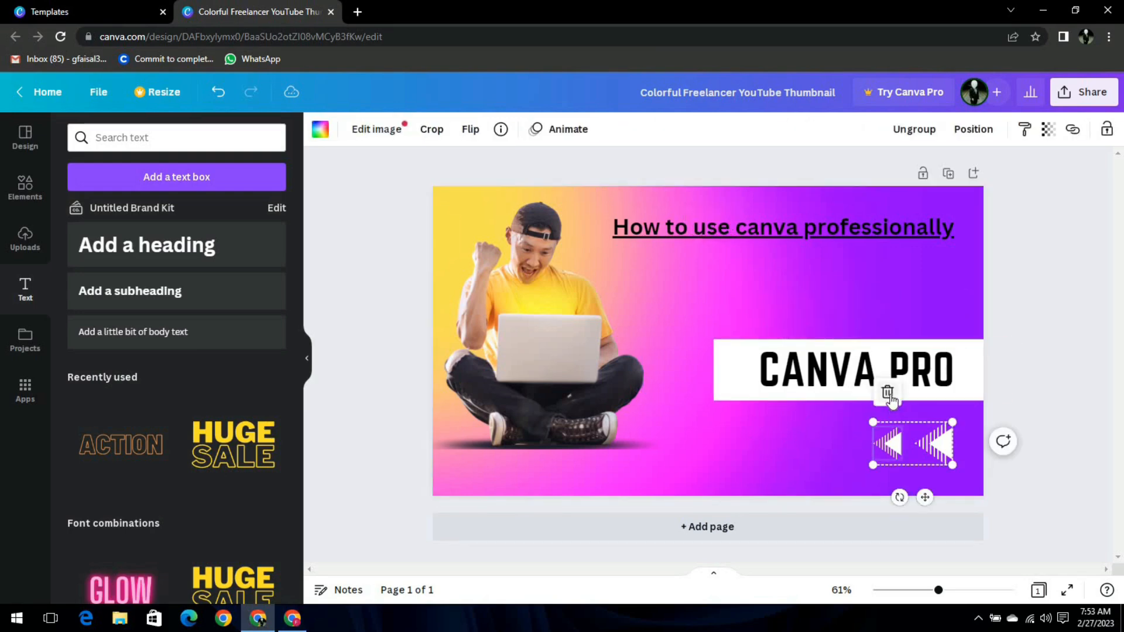
{"action": "left_click", "coordinate": [889, 395]}
{"action": "left_click", "coordinate": [934, 390]}
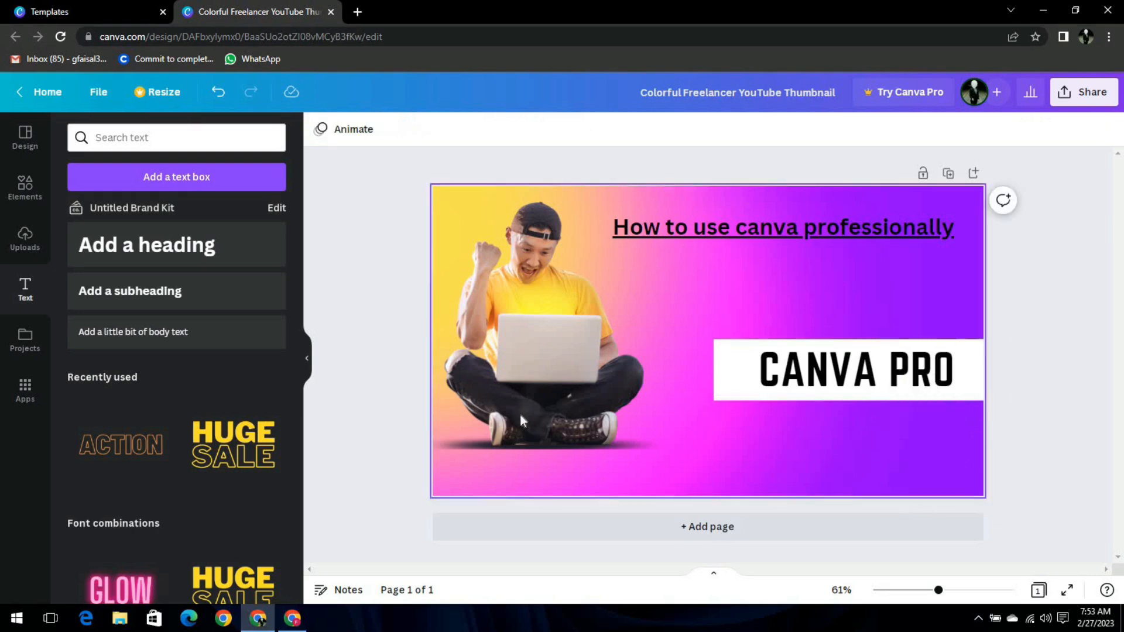
{"action": "left_click", "coordinate": [24, 181]}
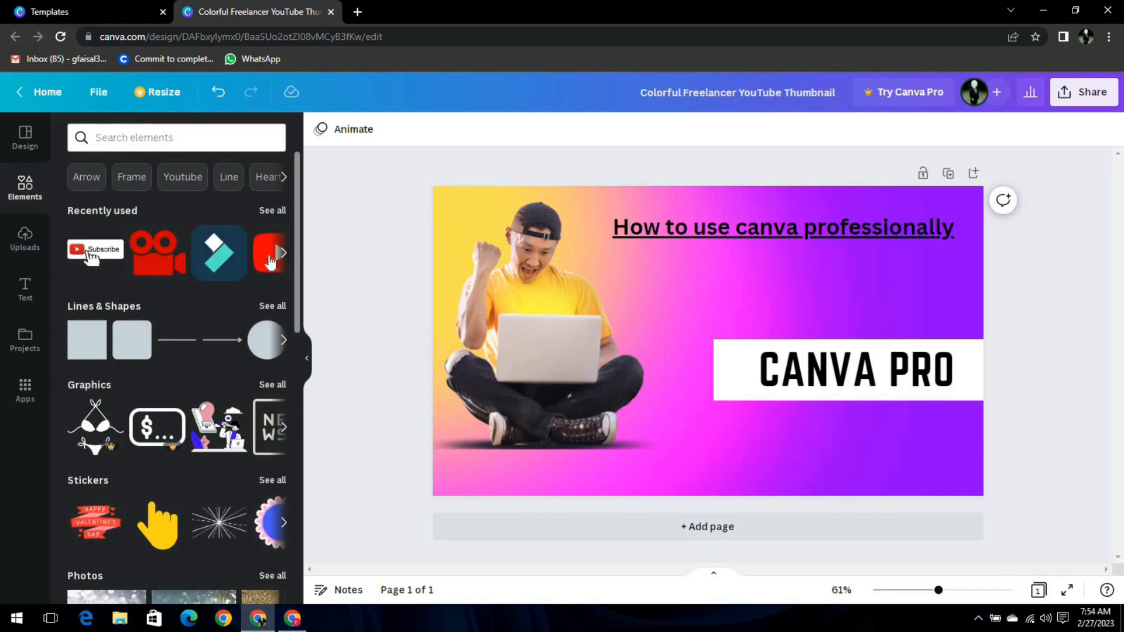
Place a small red YouTube icon centred on the man's laptop screen.
{"action": "left_click", "coordinate": [269, 263]}
{"action": "left_click_drag", "start_coordinate": [796, 399], "coordinate": [680, 322]}
{"action": "left_click_drag", "start_coordinate": [648, 361], "coordinate": [546, 410]}
{"action": "left_click_drag", "start_coordinate": [575, 367], "coordinate": [547, 350]}
{"action": "left_click_drag", "start_coordinate": [547, 393], "coordinate": [561, 408]}
{"action": "left_click", "coordinate": [654, 418]}
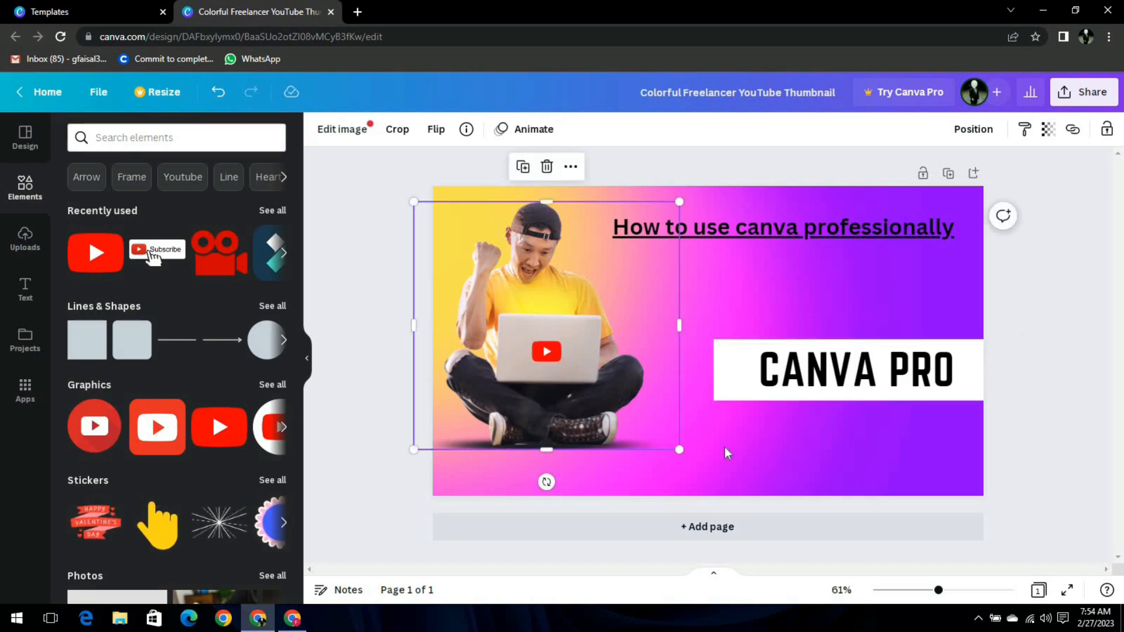
{"action": "left_click", "coordinate": [728, 446]}
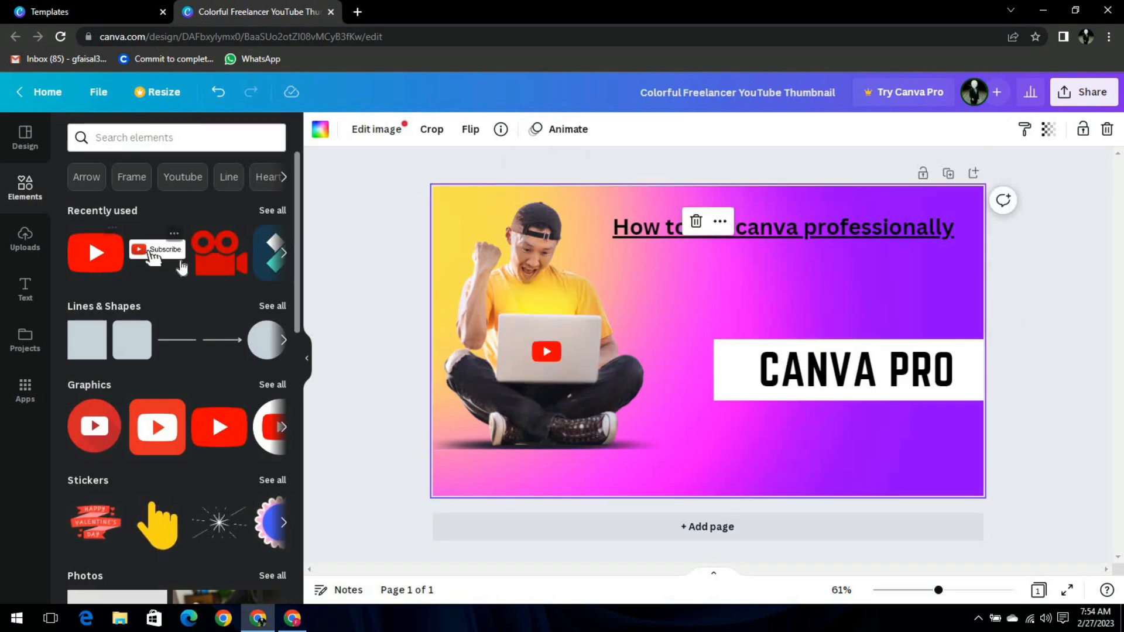
Add a small Subscribe button graphic below the CANVA PRO banner in the bottom-right corner.
{"action": "left_click", "coordinate": [159, 252]}
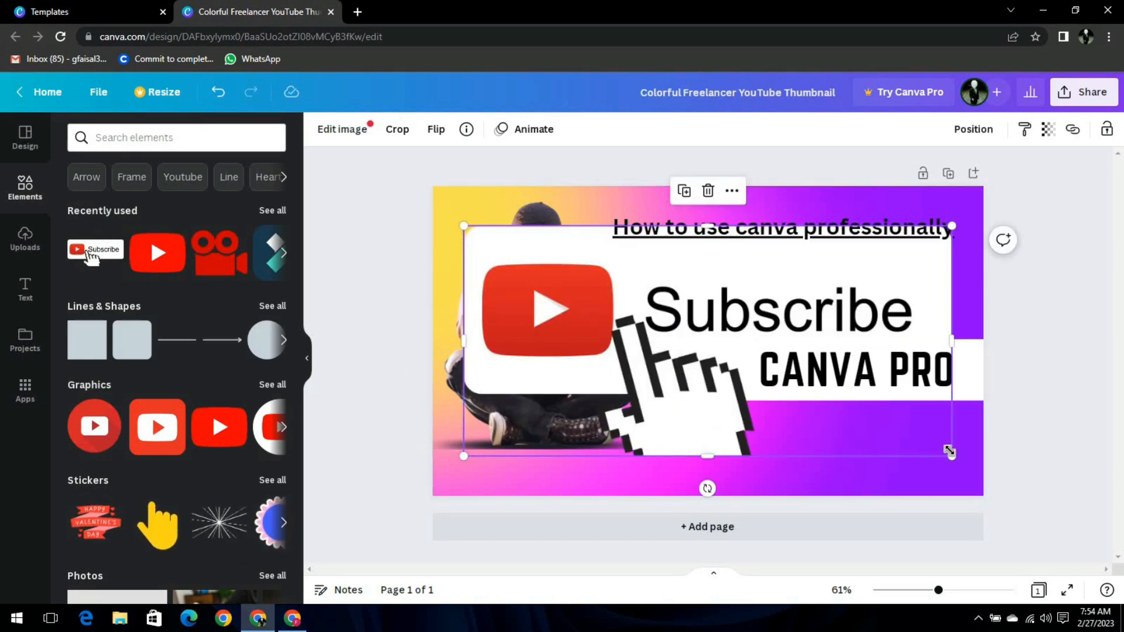
{"action": "left_click_drag", "start_coordinate": [953, 456], "coordinate": [956, 520]}
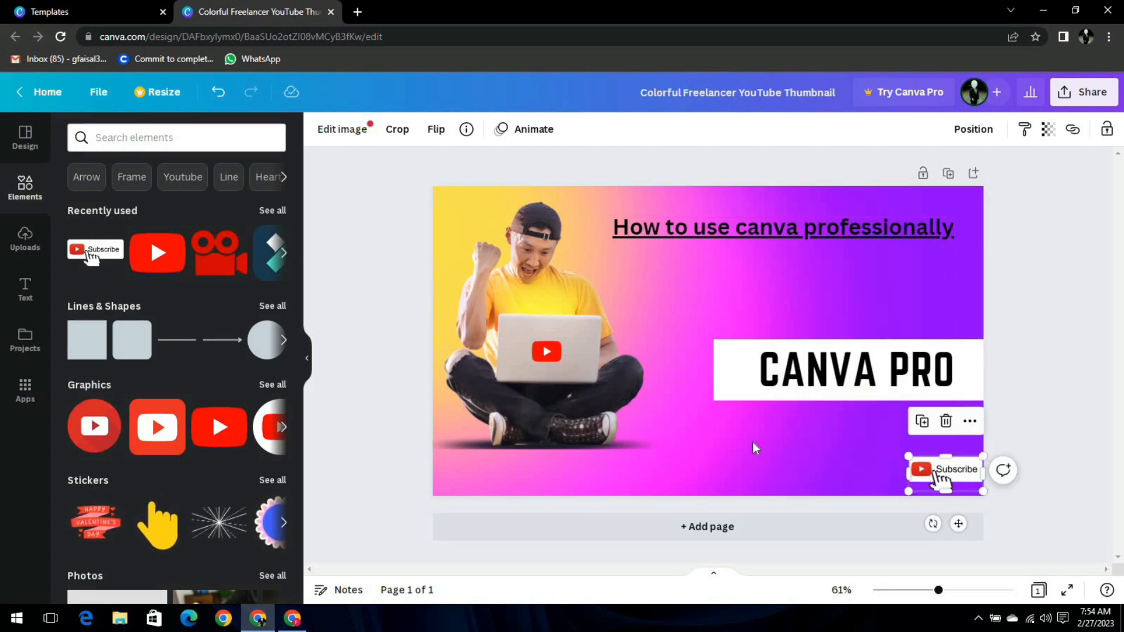
{"action": "left_click", "coordinate": [706, 463]}
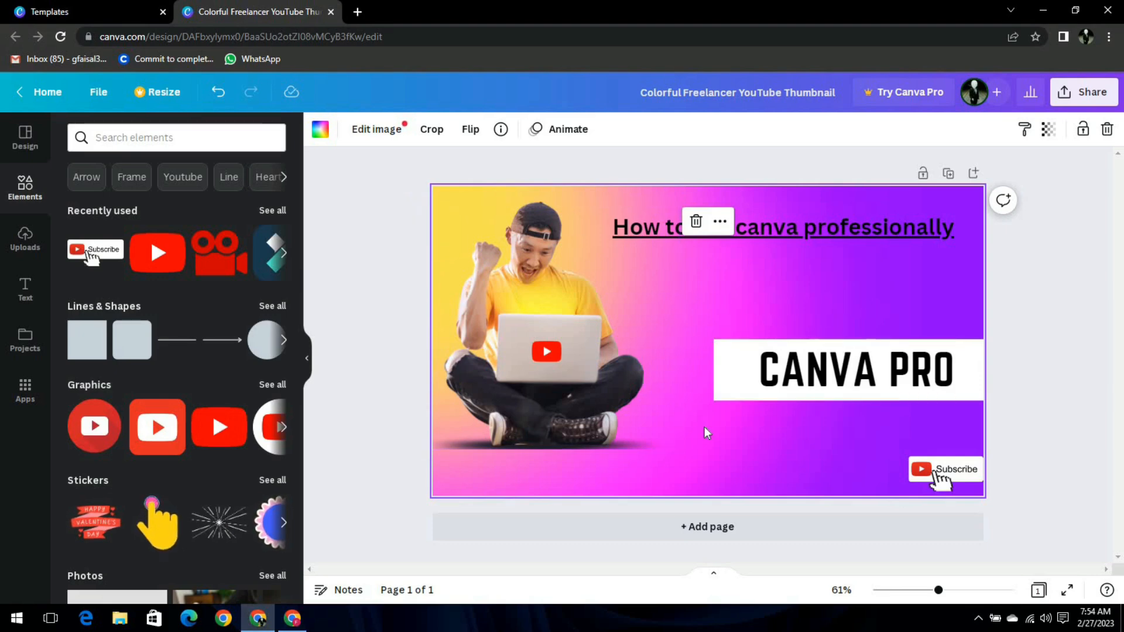
{"action": "left_click_drag", "start_coordinate": [957, 591], "coordinate": [930, 590]}
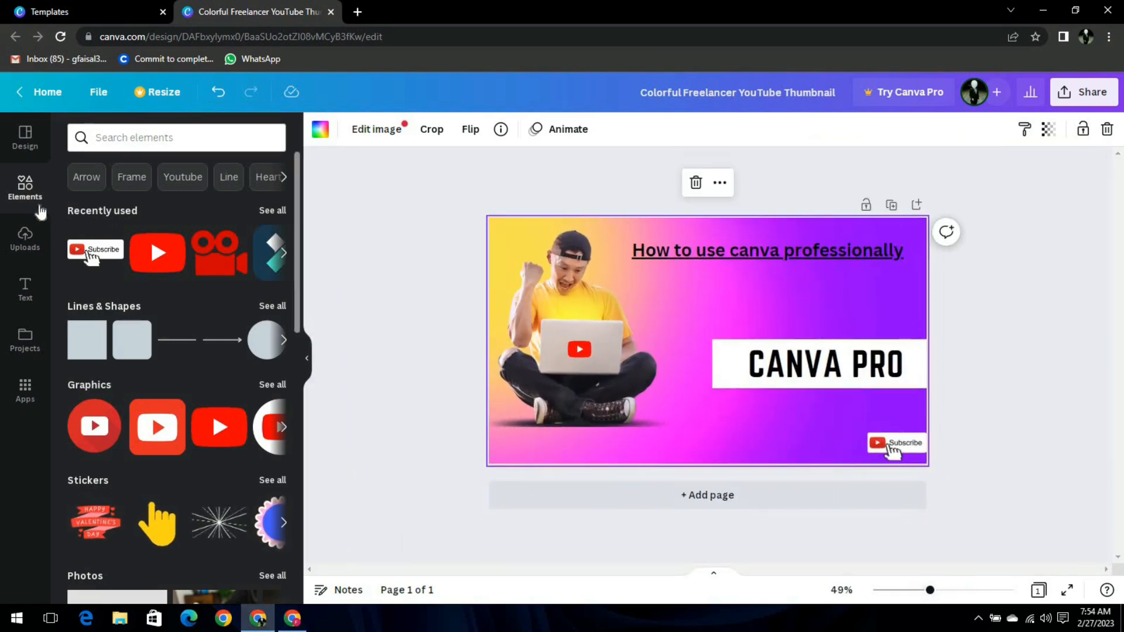
Browse the Design, Text, Projects and Apps panels of the editor sidebar.
{"action": "left_click", "coordinate": [25, 140]}
{"action": "scroll", "coordinate": [126, 199], "scroll_direction": "down", "scroll_amount": 2}
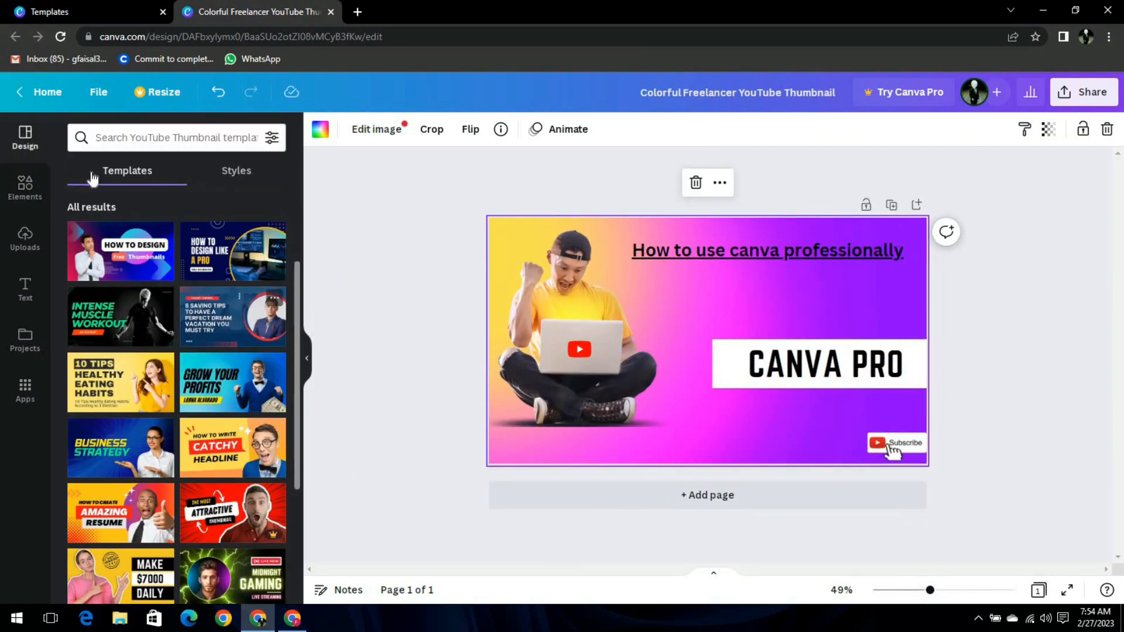
{"action": "left_click", "coordinate": [231, 174]}
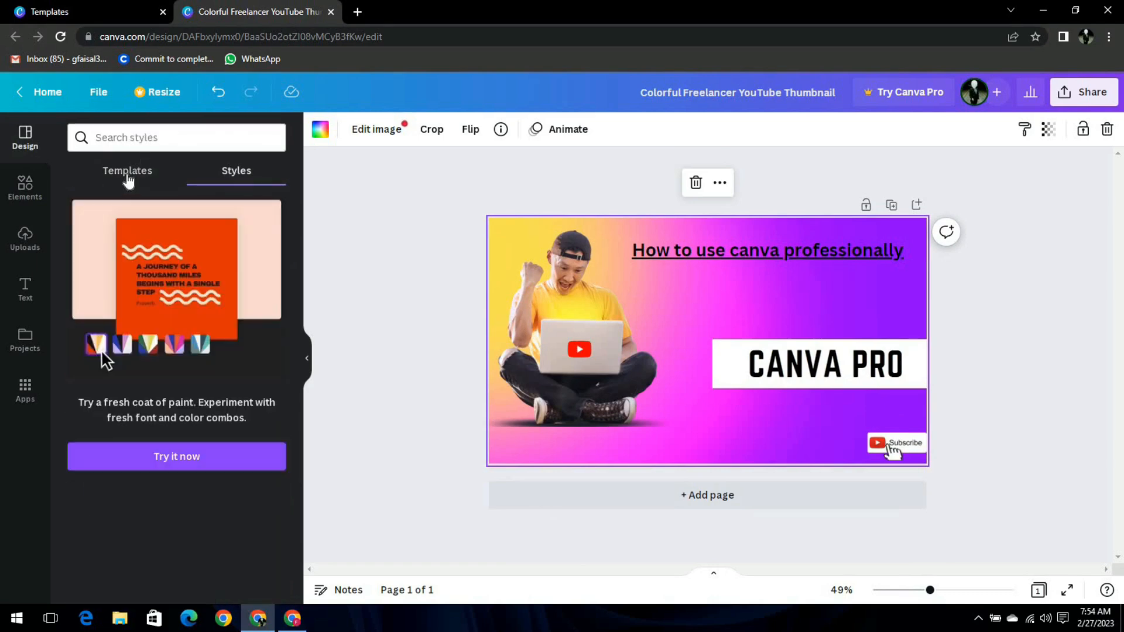
{"action": "left_click", "coordinate": [118, 174]}
{"action": "left_click", "coordinate": [24, 287]}
{"action": "left_click", "coordinate": [24, 340]}
{"action": "scroll", "coordinate": [191, 325], "scroll_direction": "down", "scroll_amount": 5}
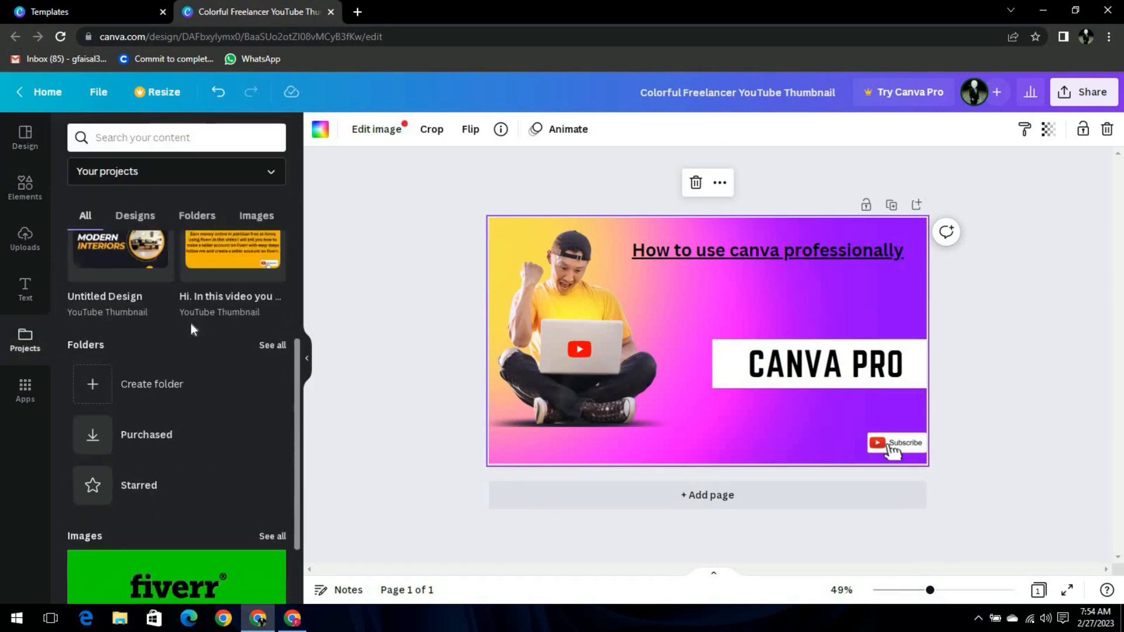
{"action": "left_click", "coordinate": [25, 388]}
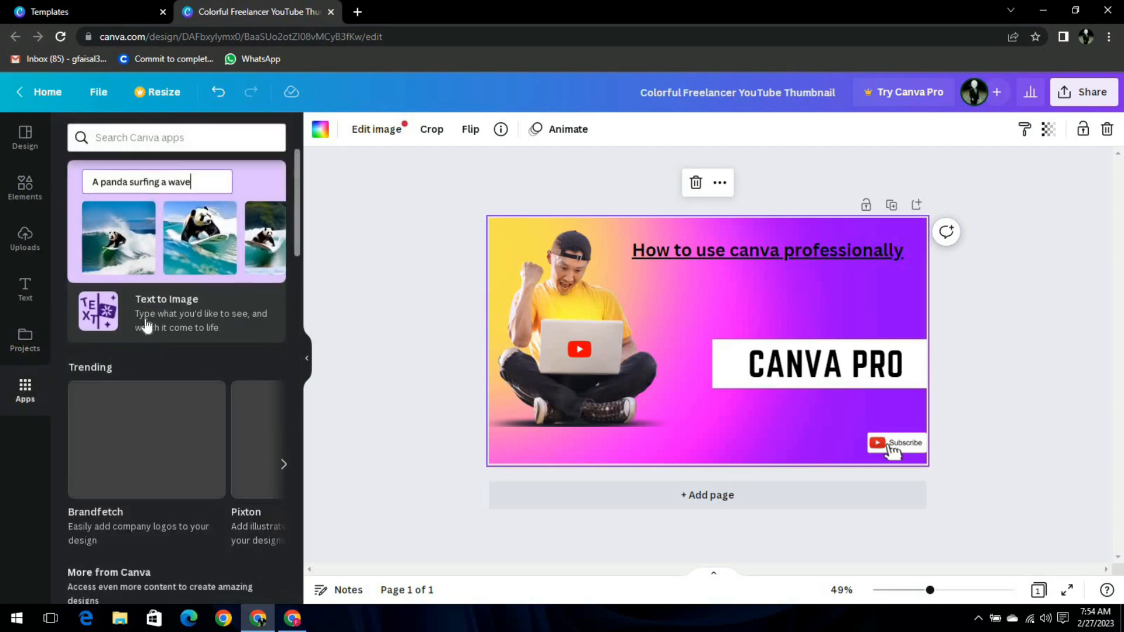
{"action": "scroll", "coordinate": [151, 337], "scroll_direction": "down", "scroll_amount": 4}
{"action": "scroll", "coordinate": [147, 345], "scroll_direction": "down", "scroll_amount": 2}
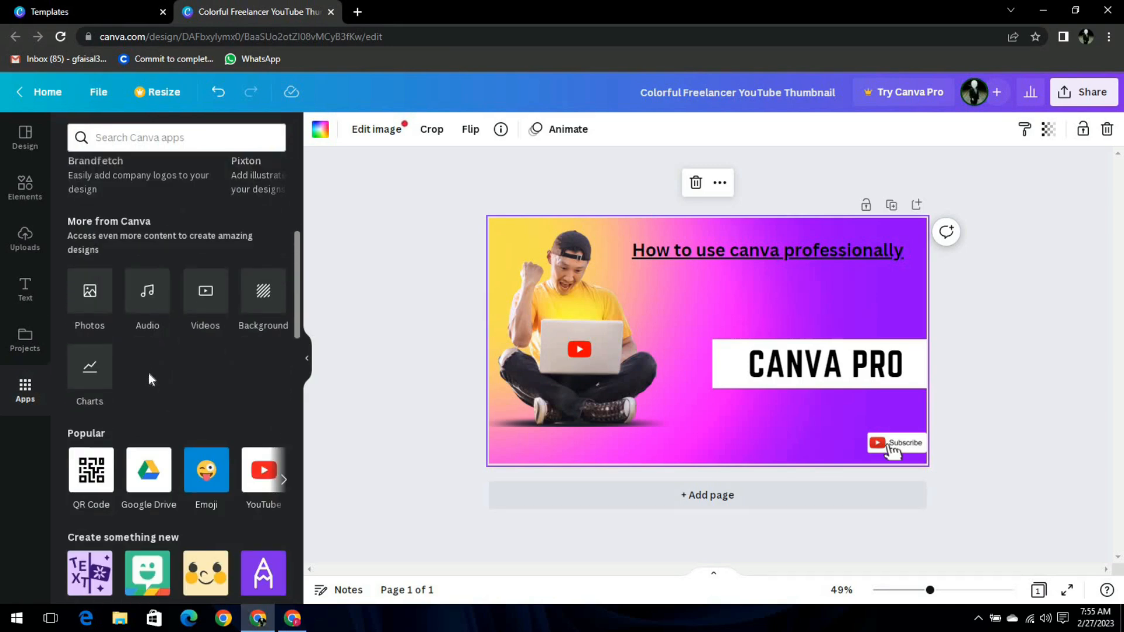
{"action": "scroll", "coordinate": [149, 374], "scroll_direction": "down", "scroll_amount": 1}
{"action": "scroll", "coordinate": [129, 227], "scroll_direction": "up", "scroll_amount": 2}
Search templates for 'inst' to review Instagram designs, then clear the search and return home.
{"action": "left_click", "coordinate": [23, 147]}
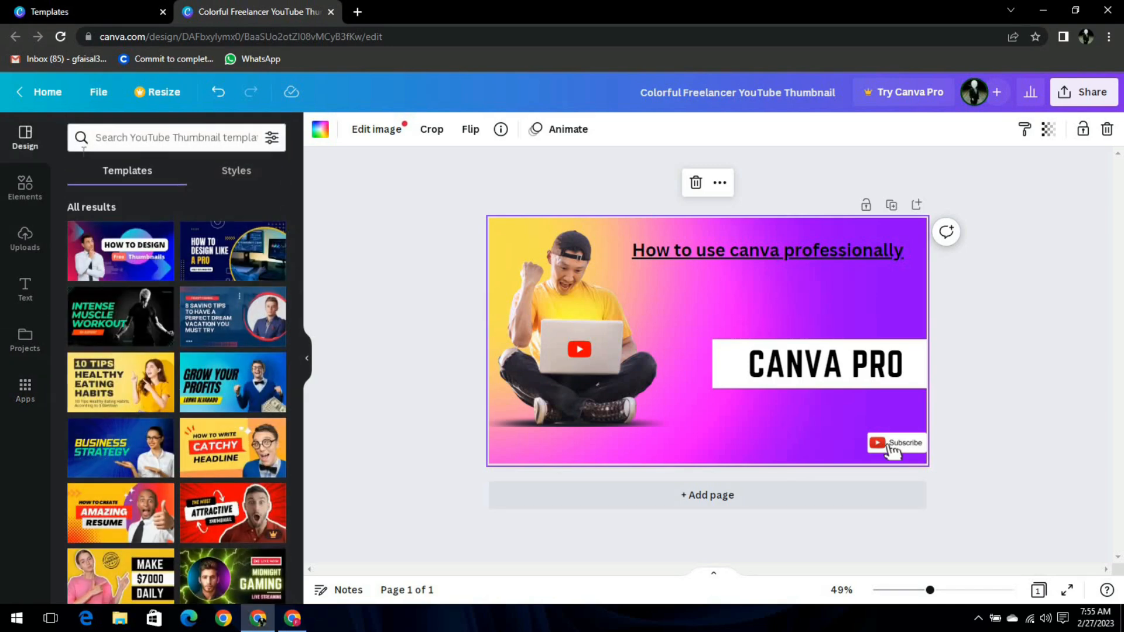
{"action": "left_click", "coordinate": [182, 138]}
{"action": "left_click", "coordinate": [267, 146]}
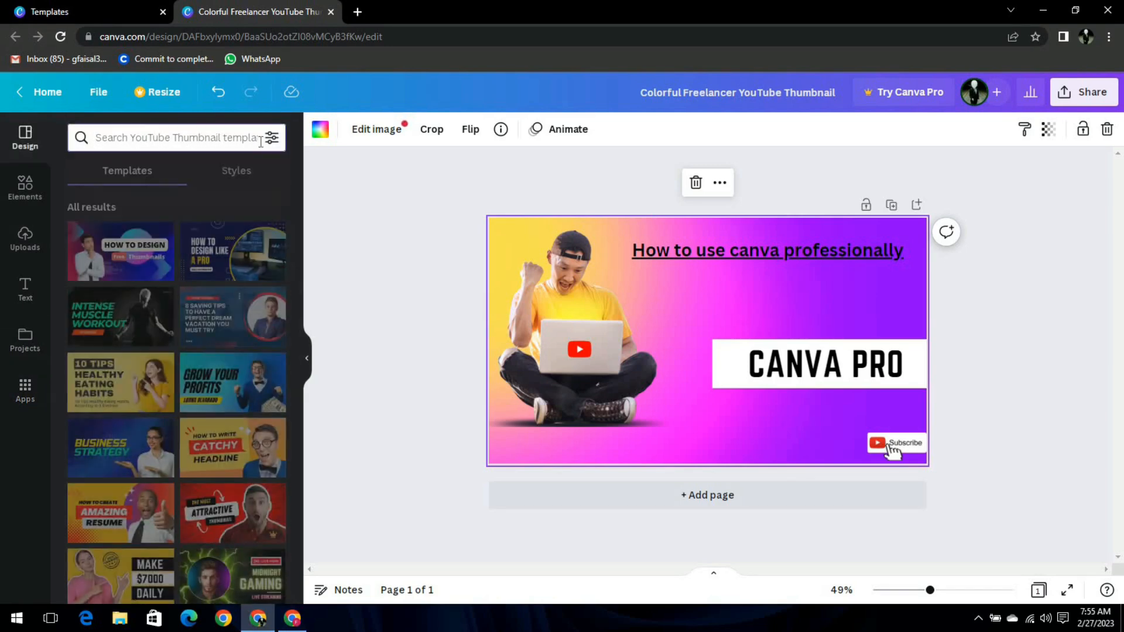
{"action": "type", "text": "instagram"}
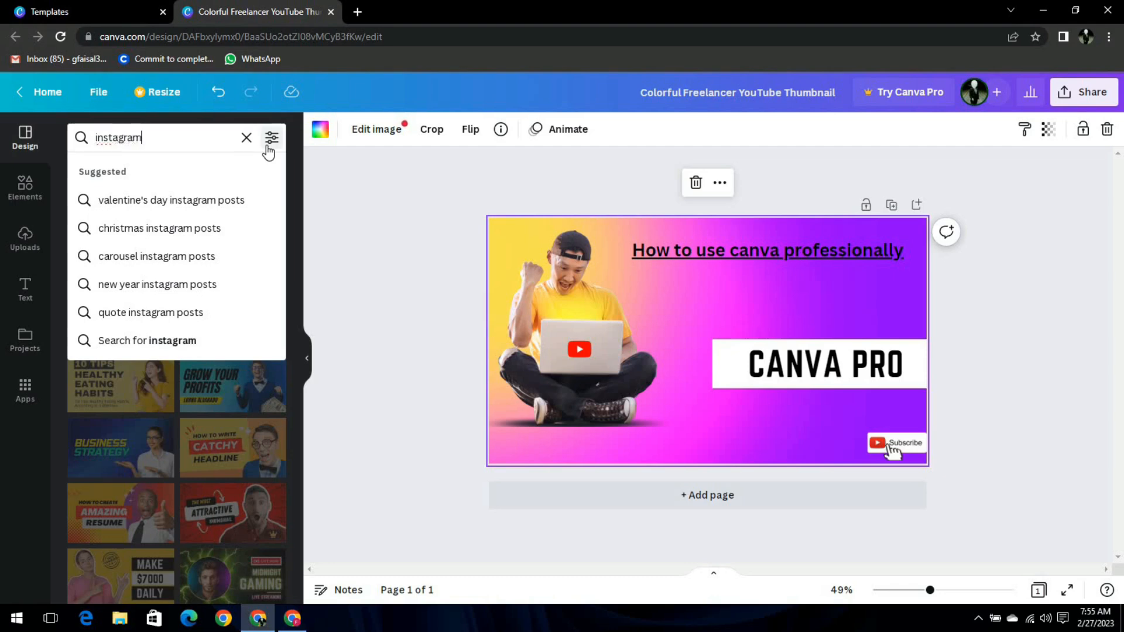
{"action": "key", "text": "Return"}
{"action": "scroll", "coordinate": [237, 244], "scroll_direction": "down", "scroll_amount": 1}
{"action": "scroll", "coordinate": [237, 245], "scroll_direction": "down", "scroll_amount": 5}
{"action": "scroll", "coordinate": [237, 245], "scroll_direction": "up", "scroll_amount": 7}
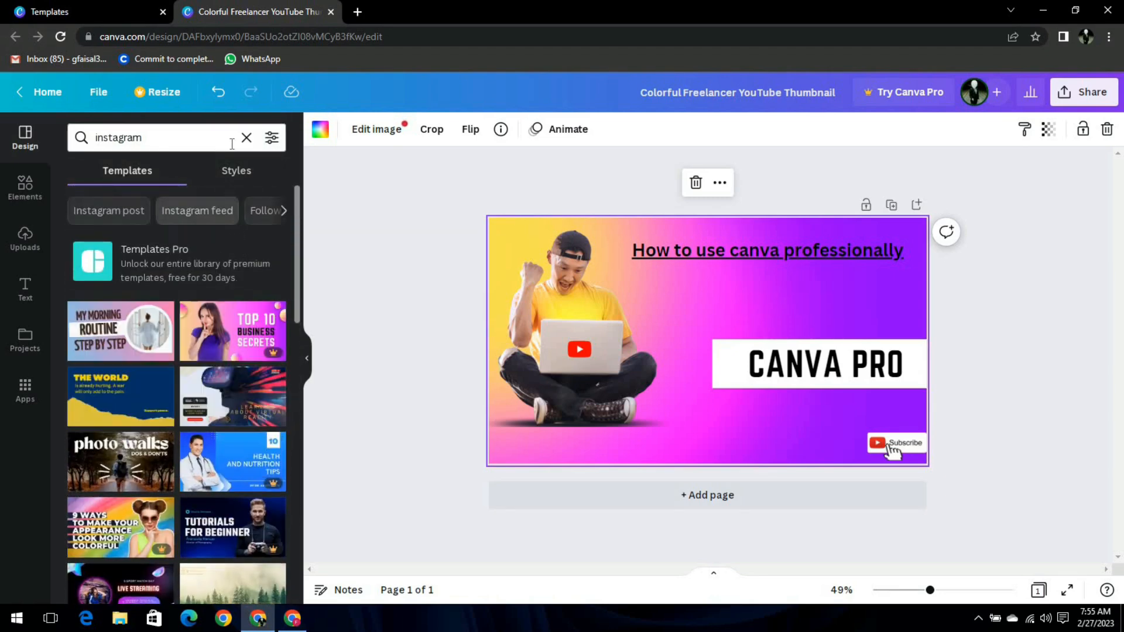
{"action": "left_click", "coordinate": [247, 139]}
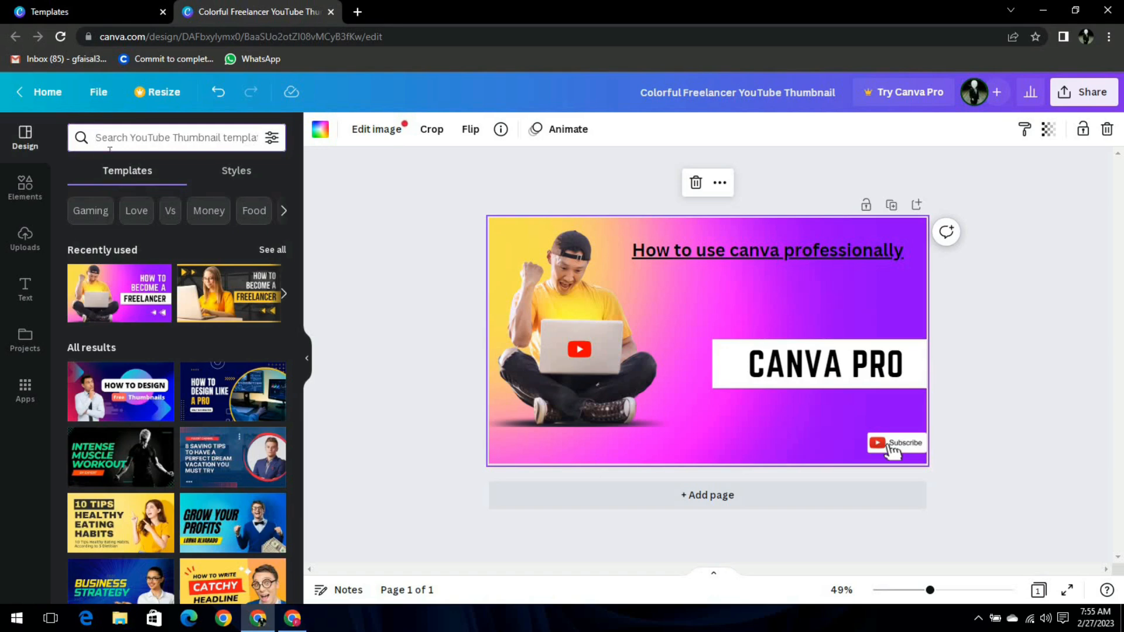
{"action": "left_click", "coordinate": [19, 98]}
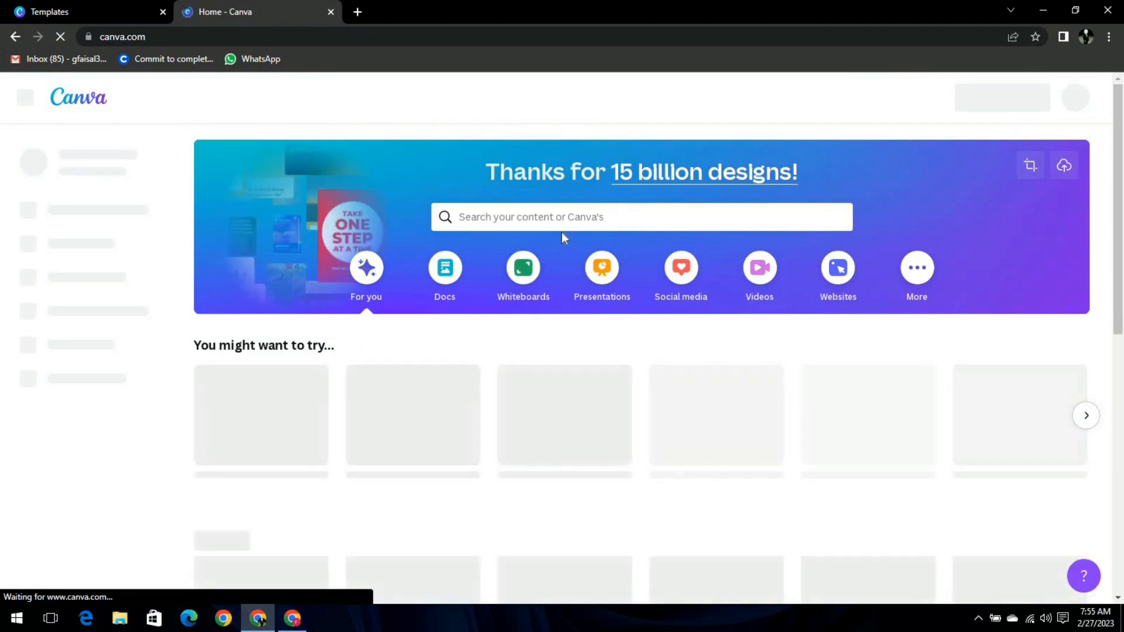
Show the Social media design formats on the Canva home page, down to the Instagram post sizes.
{"action": "left_click", "coordinate": [682, 272]}
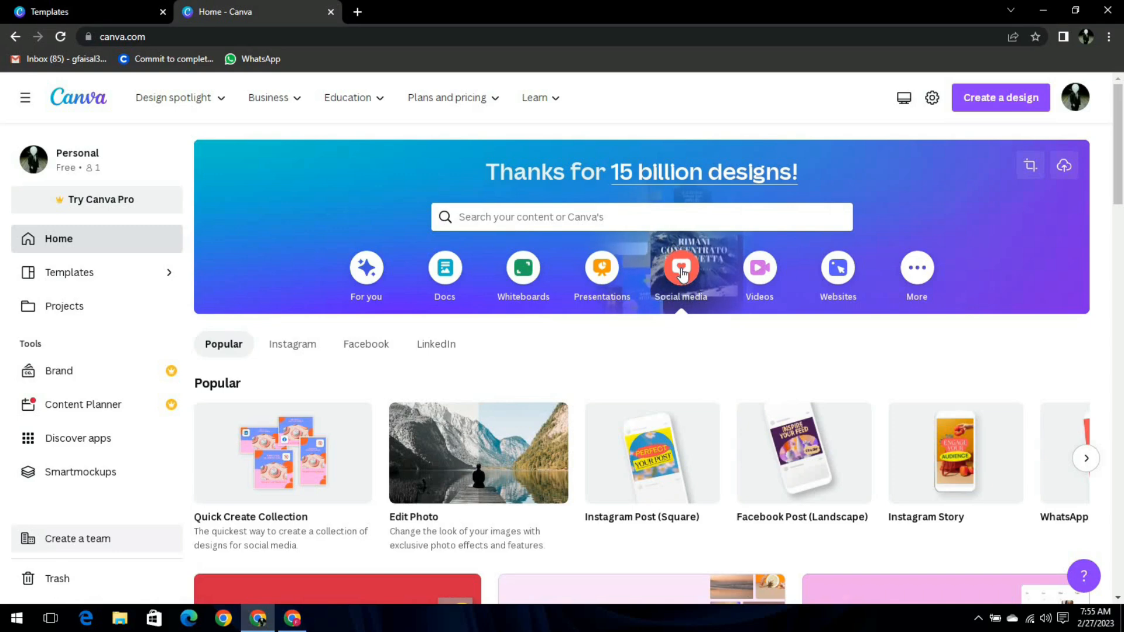
{"action": "scroll", "coordinate": [684, 280], "scroll_direction": "down", "scroll_amount": 5}
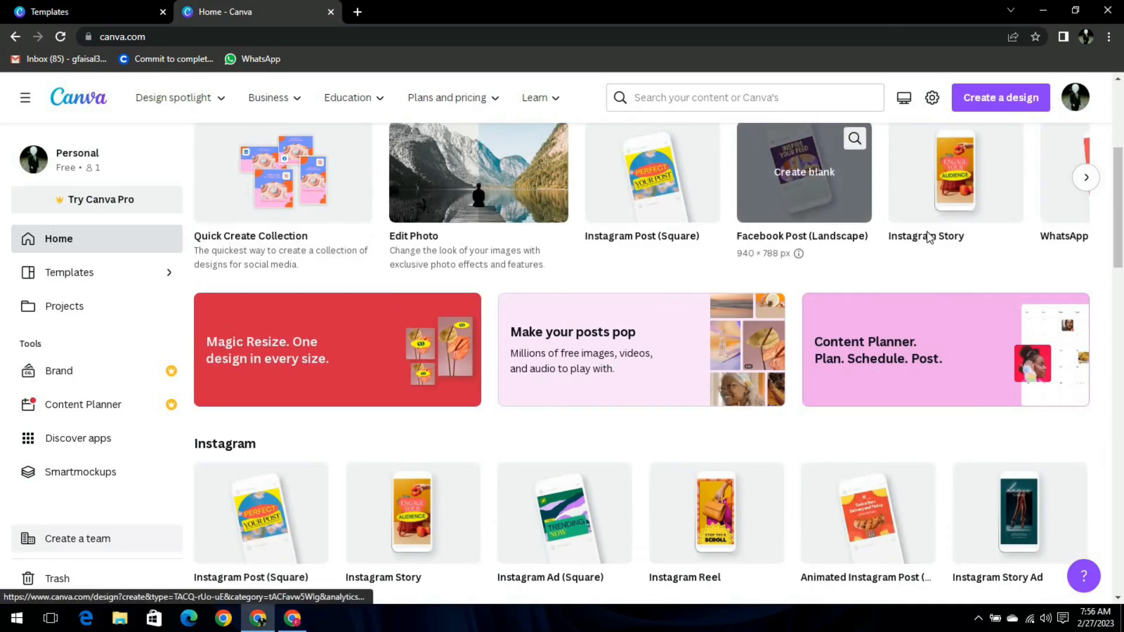
Start a blank square Instagram post and apply the Now Hiring template.
{"action": "left_click", "coordinate": [636, 188]}
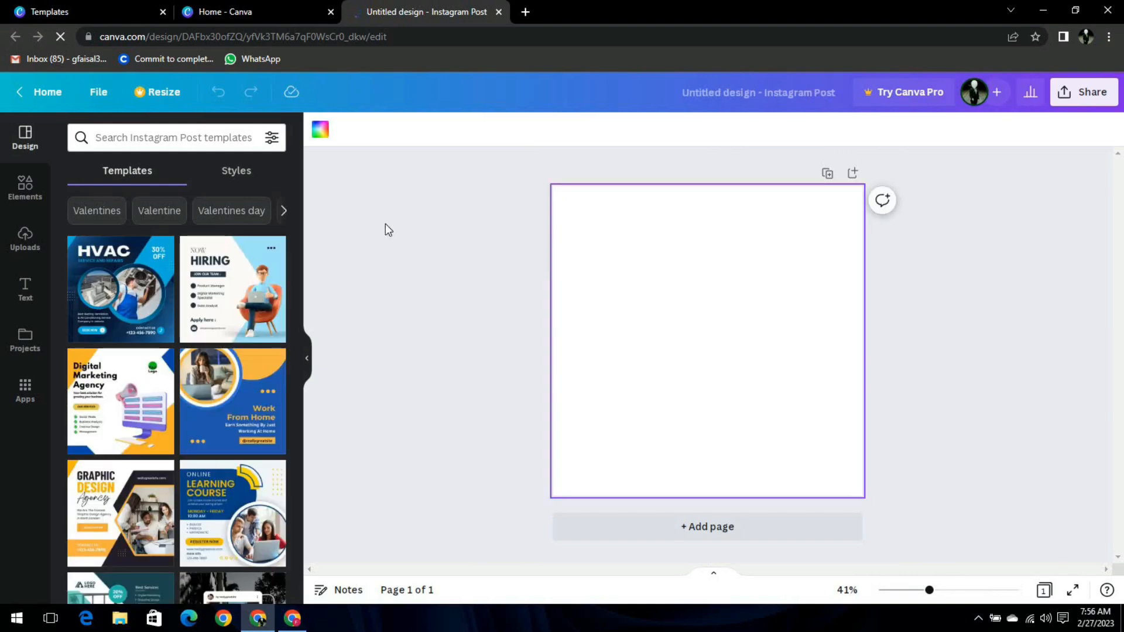
{"action": "left_click", "coordinate": [215, 310]}
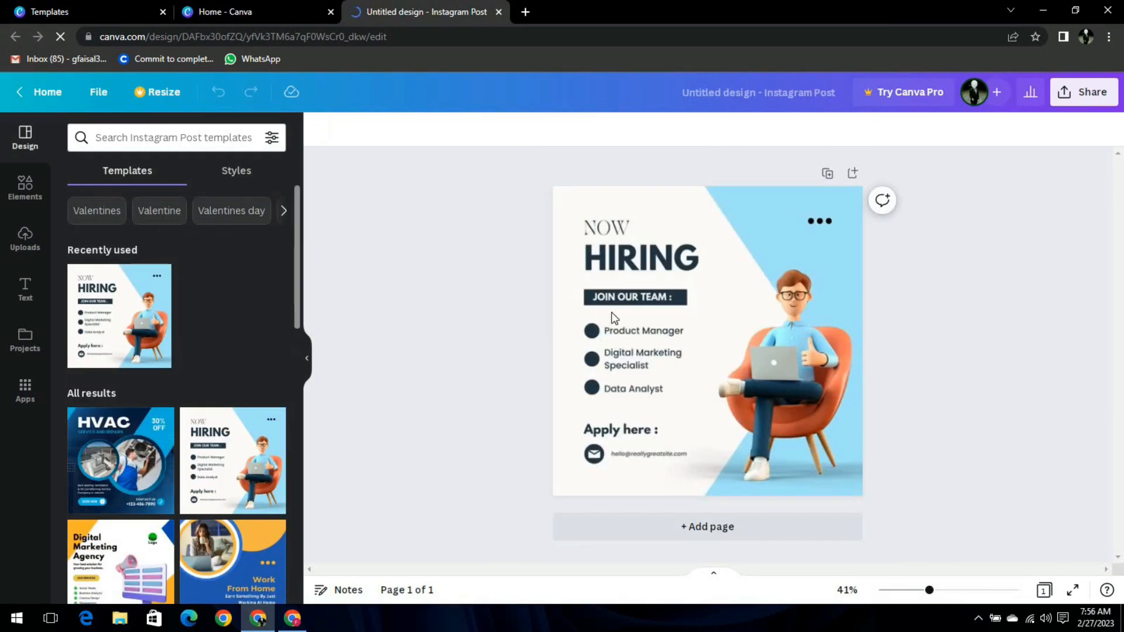
{"action": "left_click", "coordinate": [723, 302]}
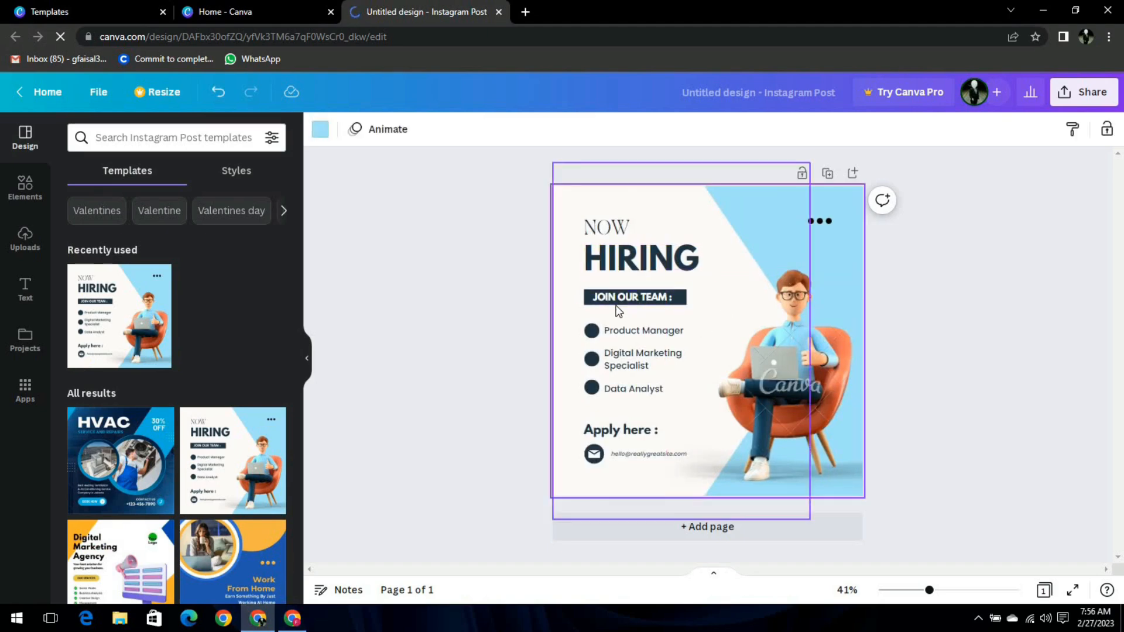
Change the Product Manager role text to 'E Mail Markiting'.
{"action": "left_click", "coordinate": [646, 333]}
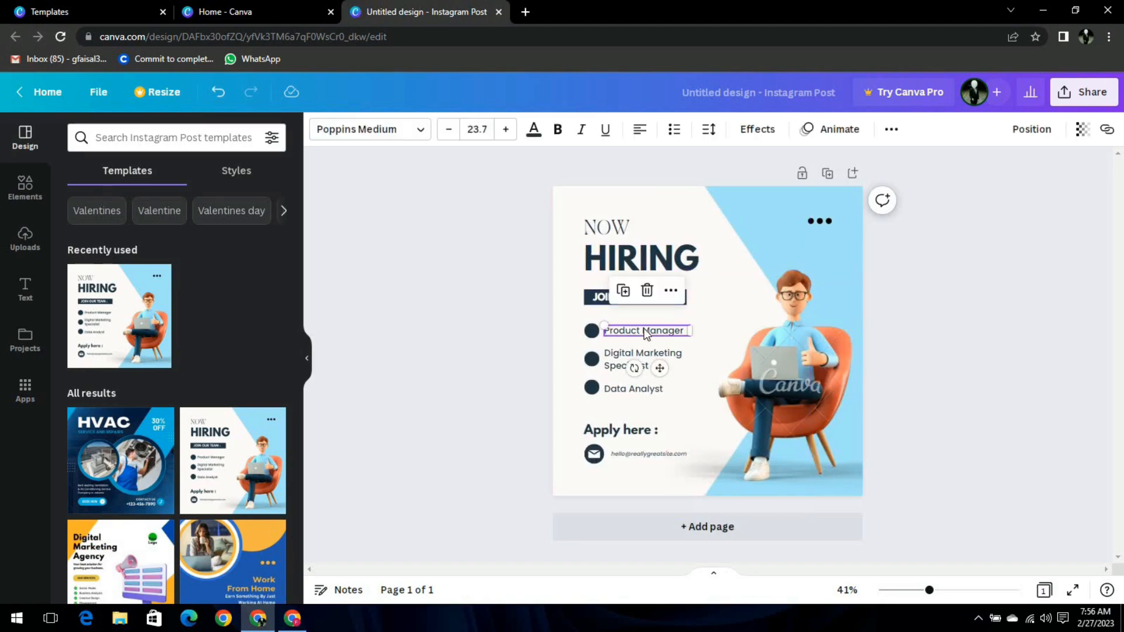
{"action": "left_click", "coordinate": [646, 333]}
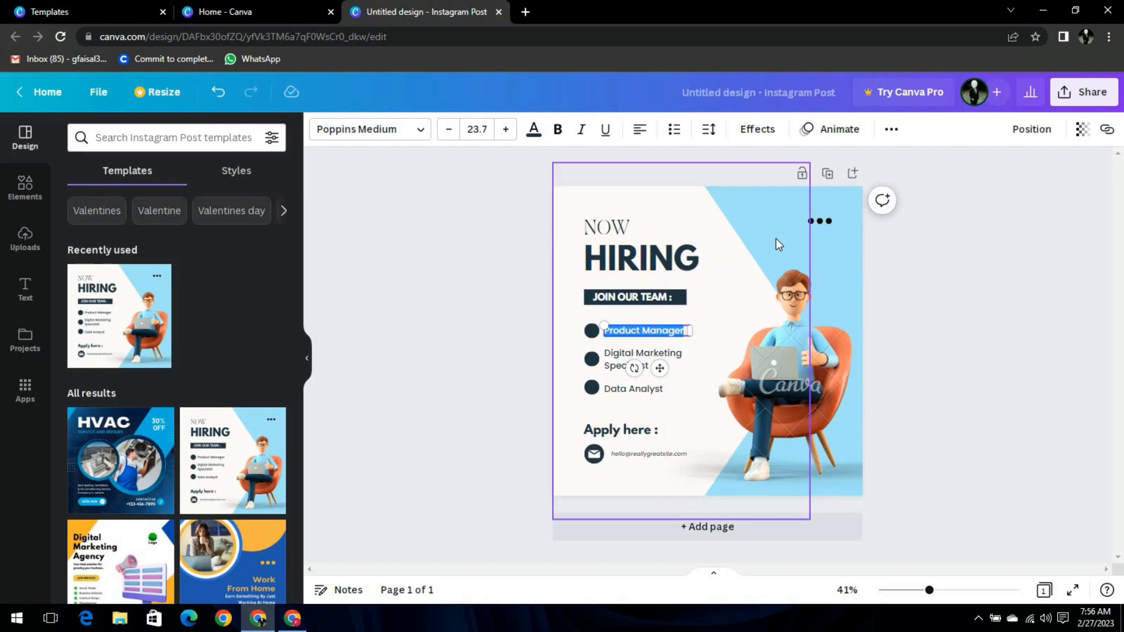
{"action": "type", "text": "E Mail"}
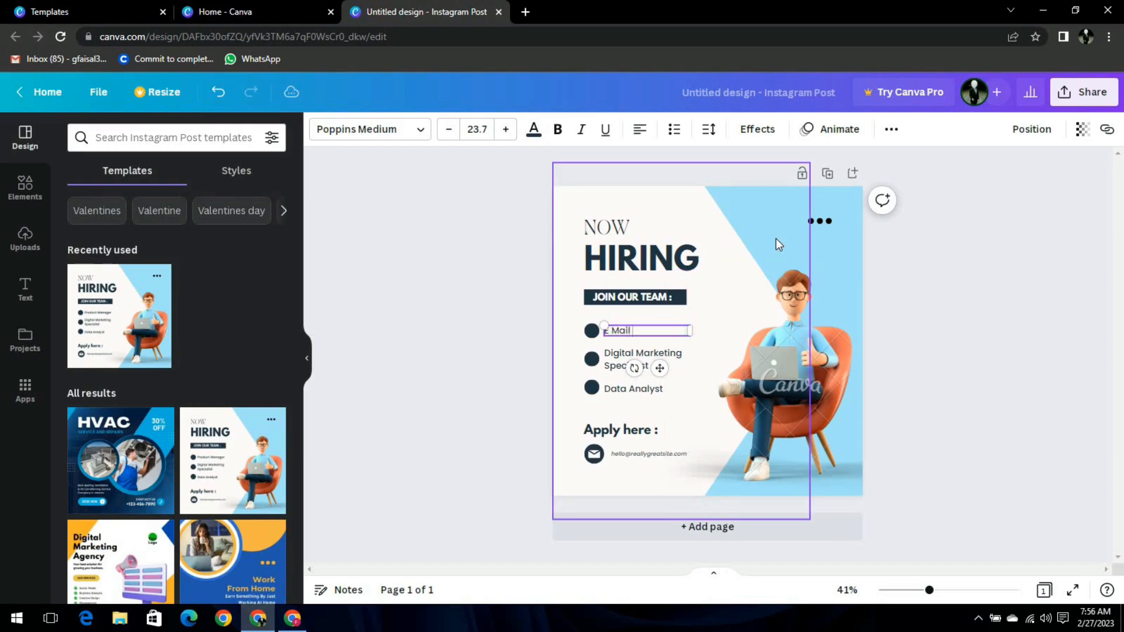
{"action": "type", "text": " Markiting"}
Replace the sample email under Apply here with a contact name.
{"action": "left_click", "coordinate": [628, 390]}
{"action": "left_click", "coordinate": [670, 404]}
{"action": "left_click", "coordinate": [631, 455]}
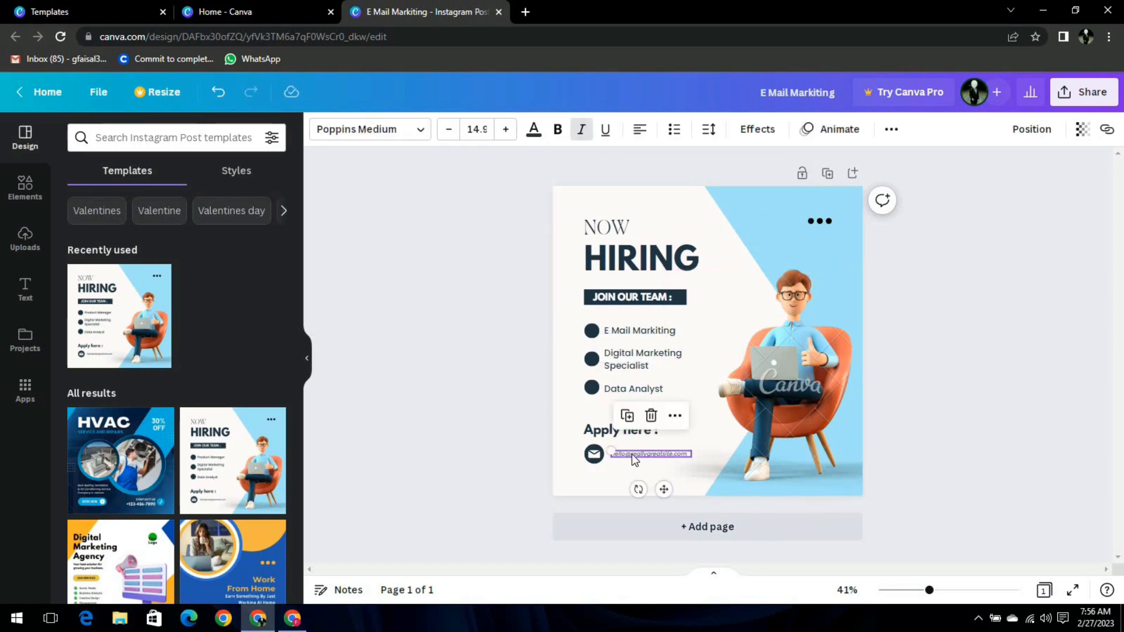
{"action": "left_click", "coordinate": [631, 454]}
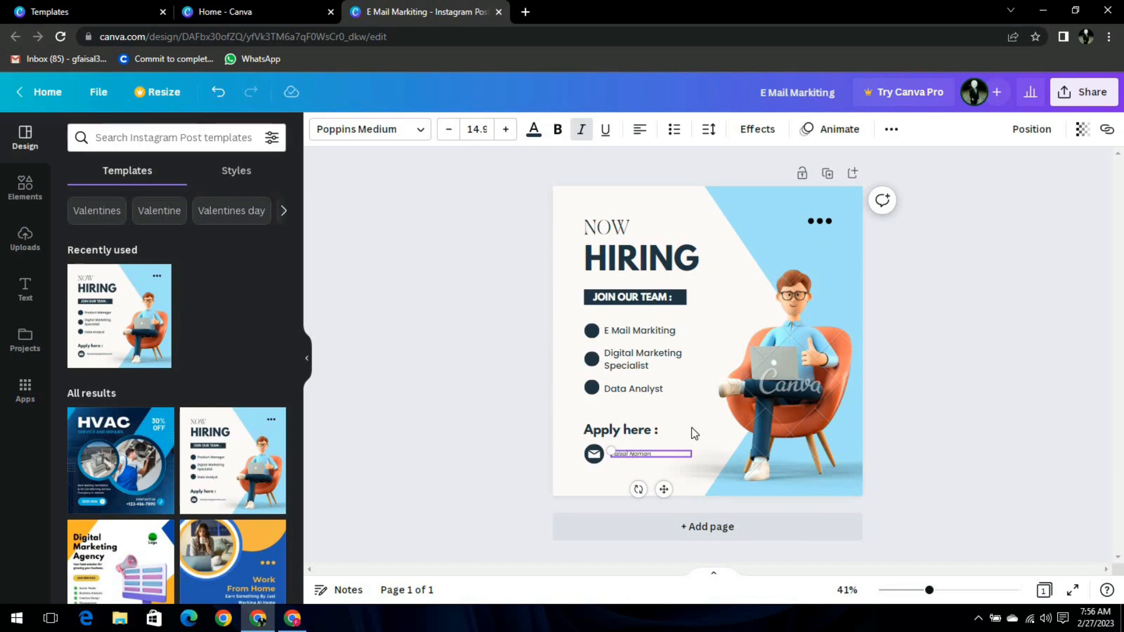
Shrink the seated figure illustration and move it toward the lower right.
{"action": "left_click", "coordinate": [724, 403]}
{"action": "left_click_drag", "start_coordinate": [666, 498], "coordinate": [708, 449]}
{"action": "left_click_drag", "start_coordinate": [750, 405], "coordinate": [750, 436]}
{"action": "left_click", "coordinate": [668, 193]}
{"action": "left_click", "coordinate": [934, 240]}
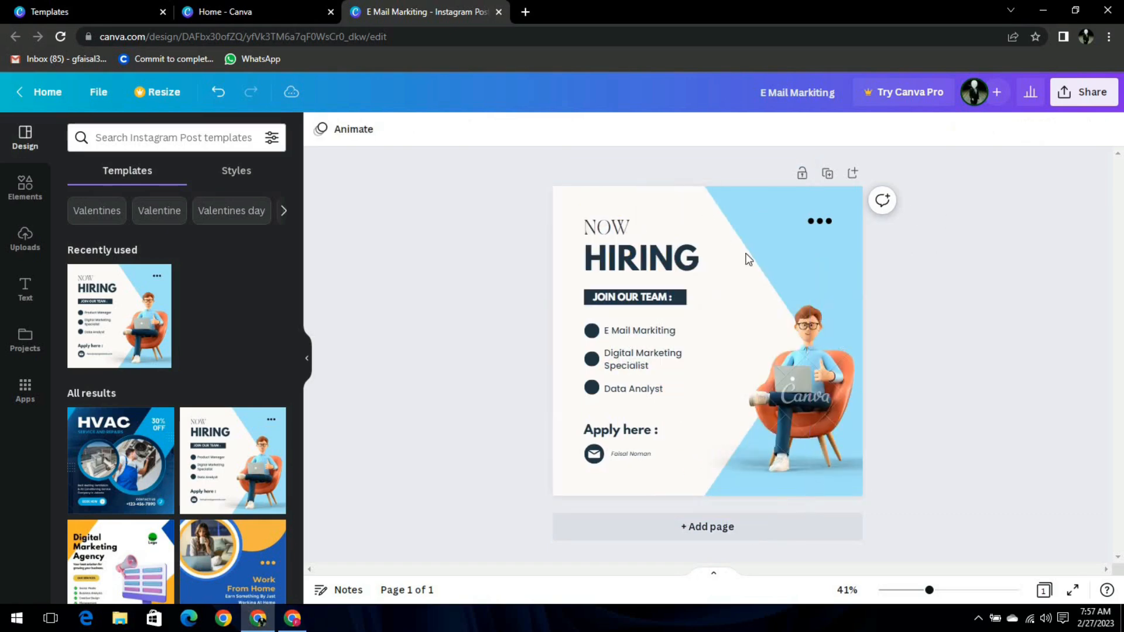
Add page 2 from the Graphic Design Agency template and inspect its heading and team photo.
{"action": "scroll", "coordinate": [230, 348], "scroll_direction": "down", "scroll_amount": 5}
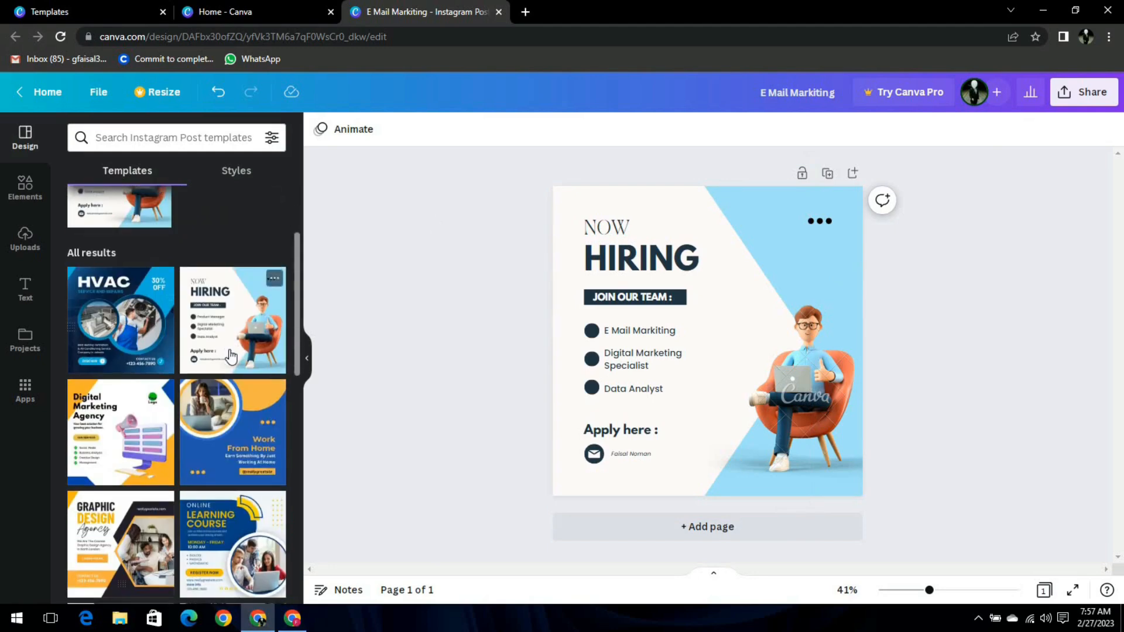
{"action": "left_click", "coordinate": [120, 404]}
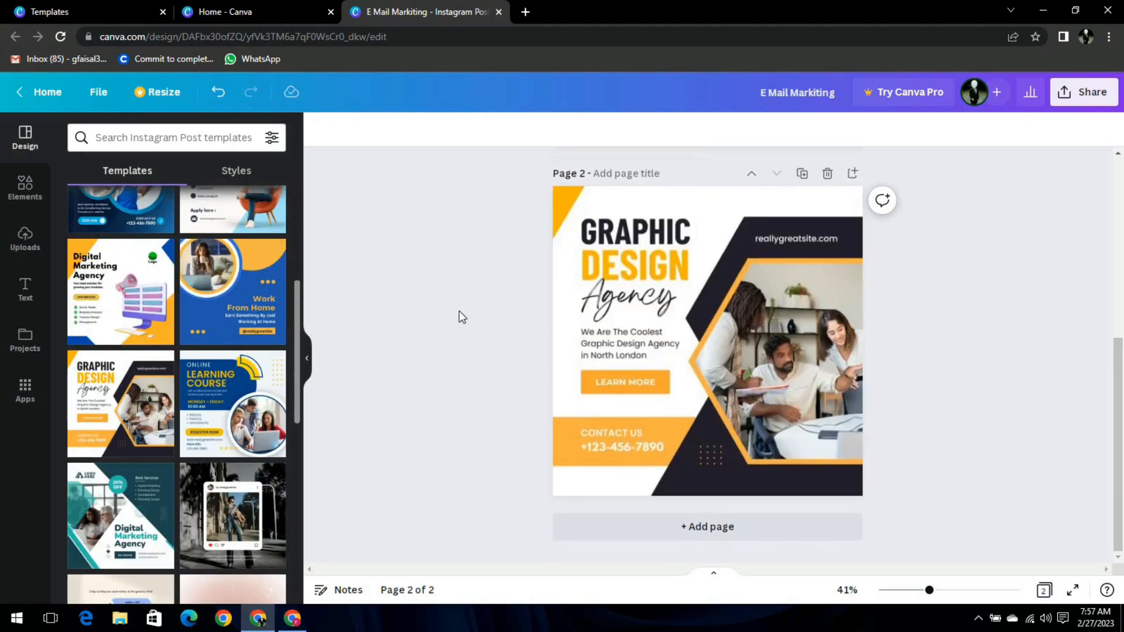
{"action": "left_click", "coordinate": [673, 227]}
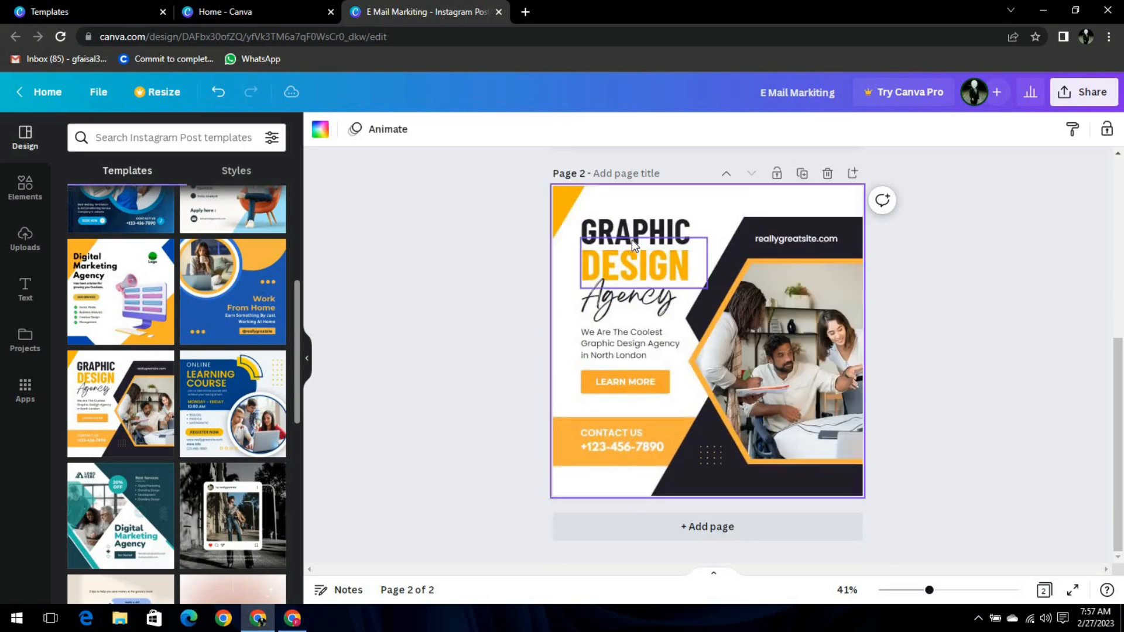
{"action": "left_click", "coordinate": [629, 267]}
{"action": "left_click", "coordinate": [801, 276]}
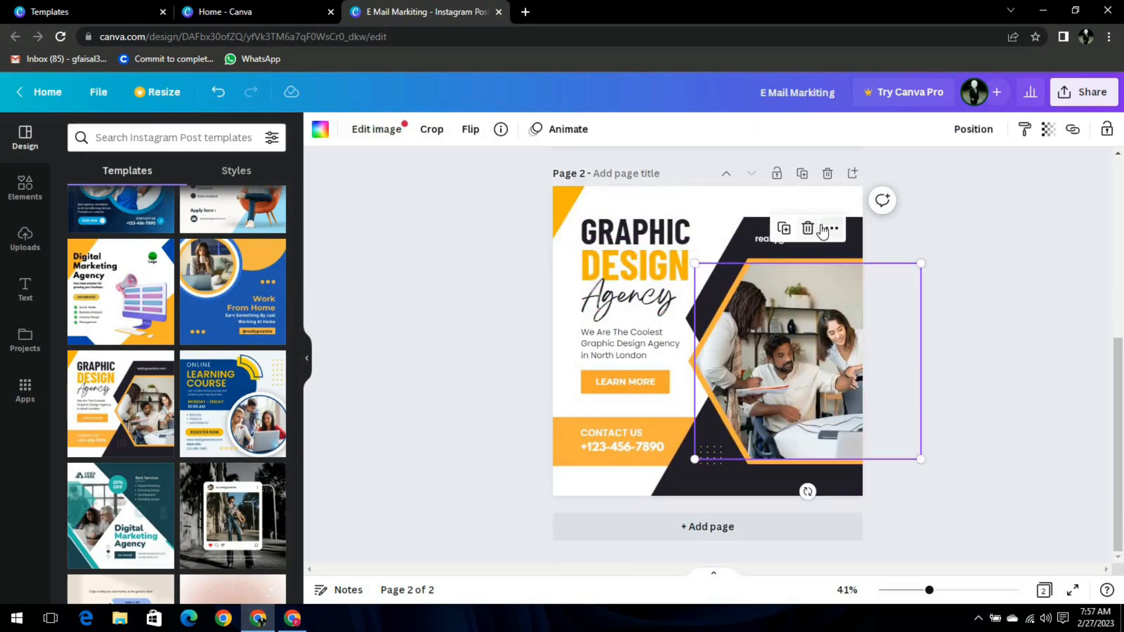
Check the photo's more-options menu and the Share panel, then return to the Canva home page.
{"action": "left_click", "coordinate": [830, 228]}
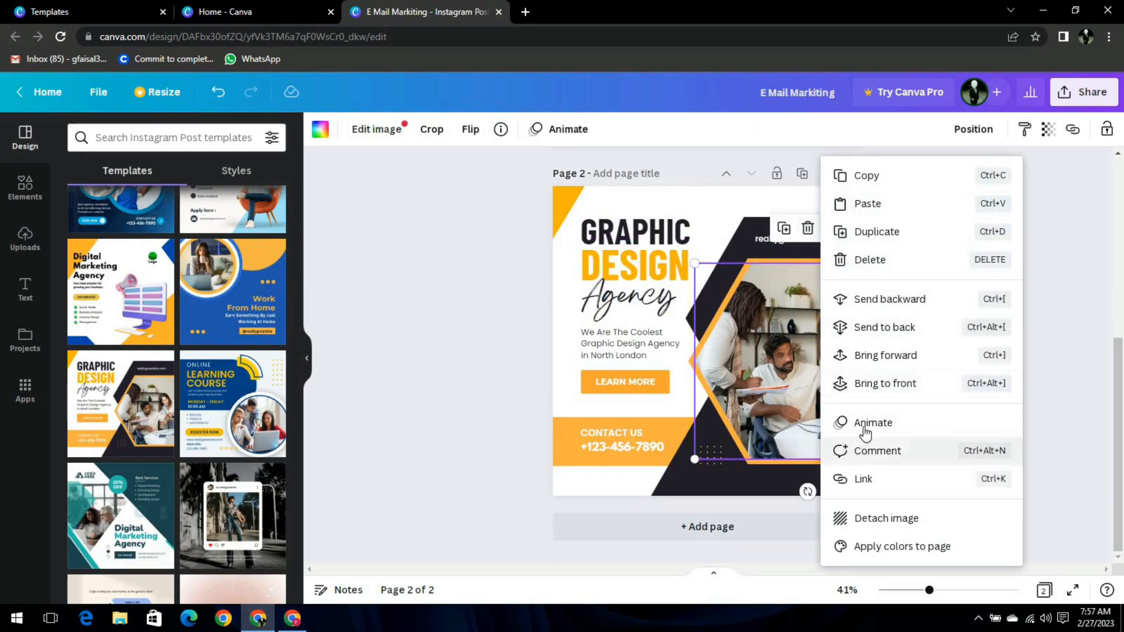
{"action": "left_click", "coordinate": [736, 342]}
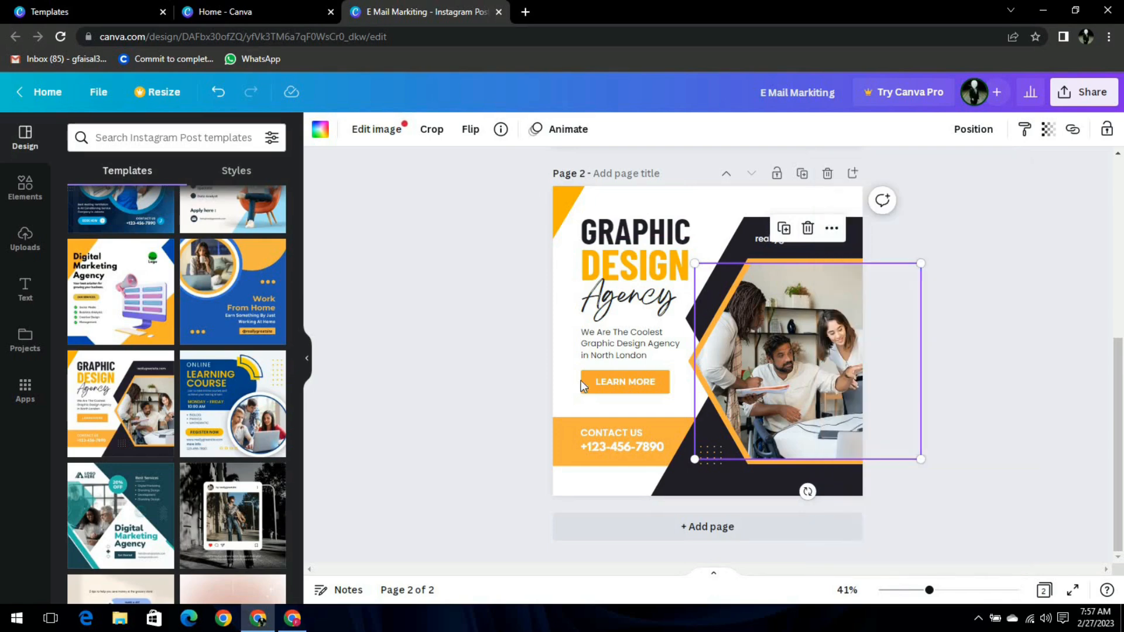
{"action": "left_click", "coordinate": [1068, 99]}
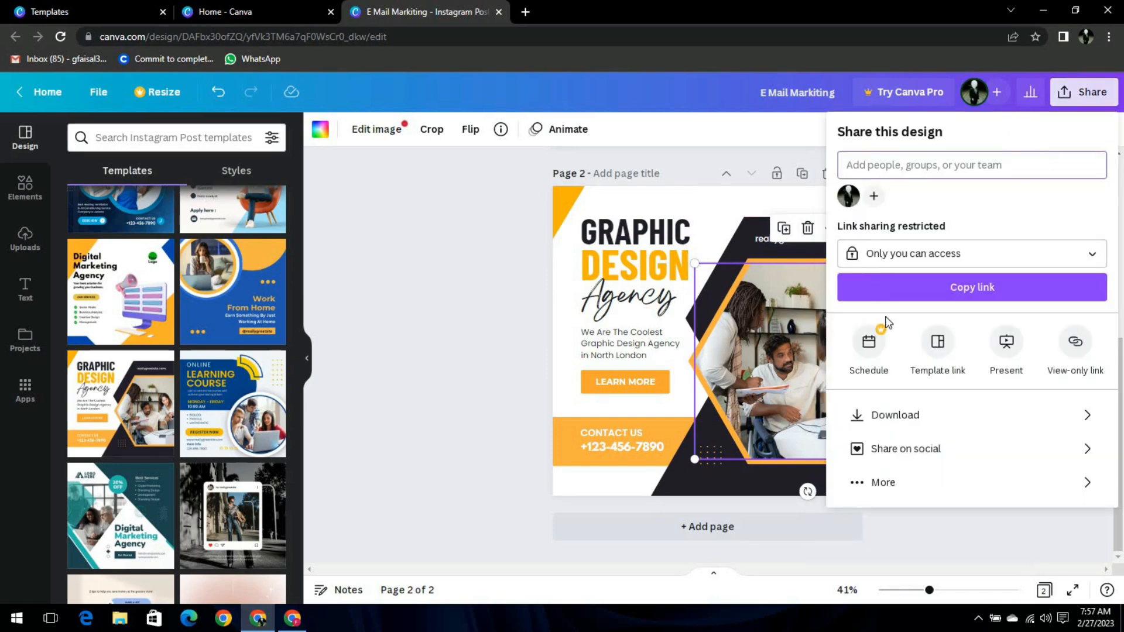
{"action": "left_click", "coordinate": [50, 92]}
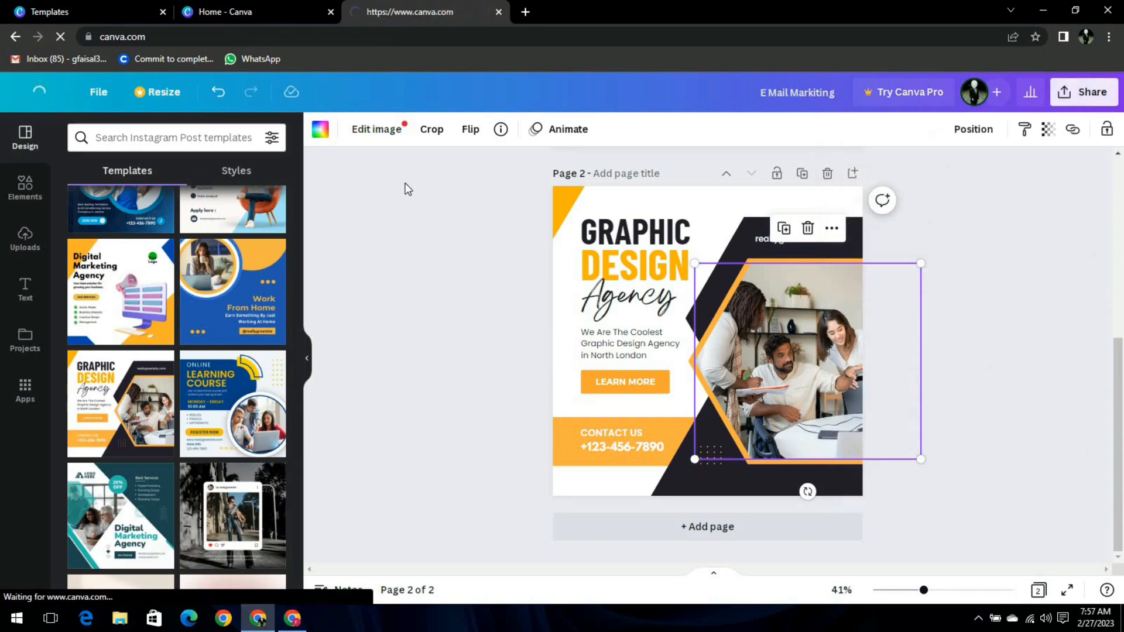